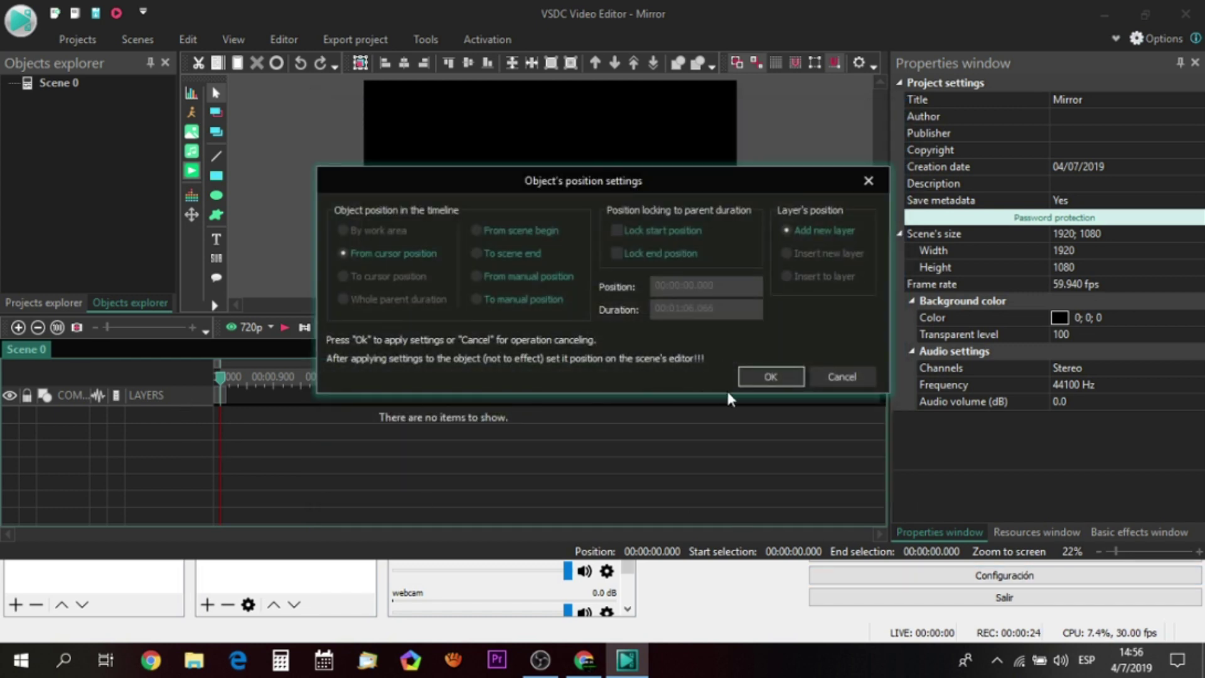
Add the Original Footage video on a new layer from the cursor position and split it at 00:00:17.600.
{"action": "left_click", "coordinate": [763, 382]}
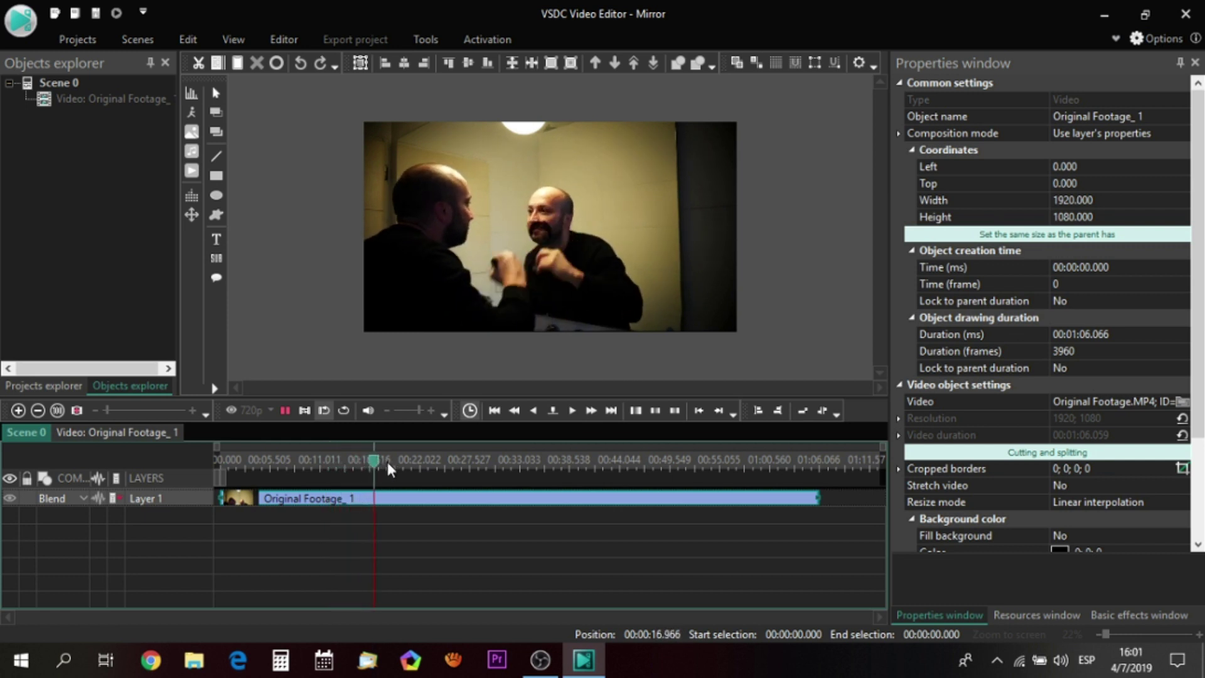
{"action": "left_click", "coordinate": [386, 467]}
{"action": "left_click_drag", "start_coordinate": [375, 467], "coordinate": [382, 472]}
{"action": "left_click_drag", "start_coordinate": [108, 411], "coordinate": [152, 412]}
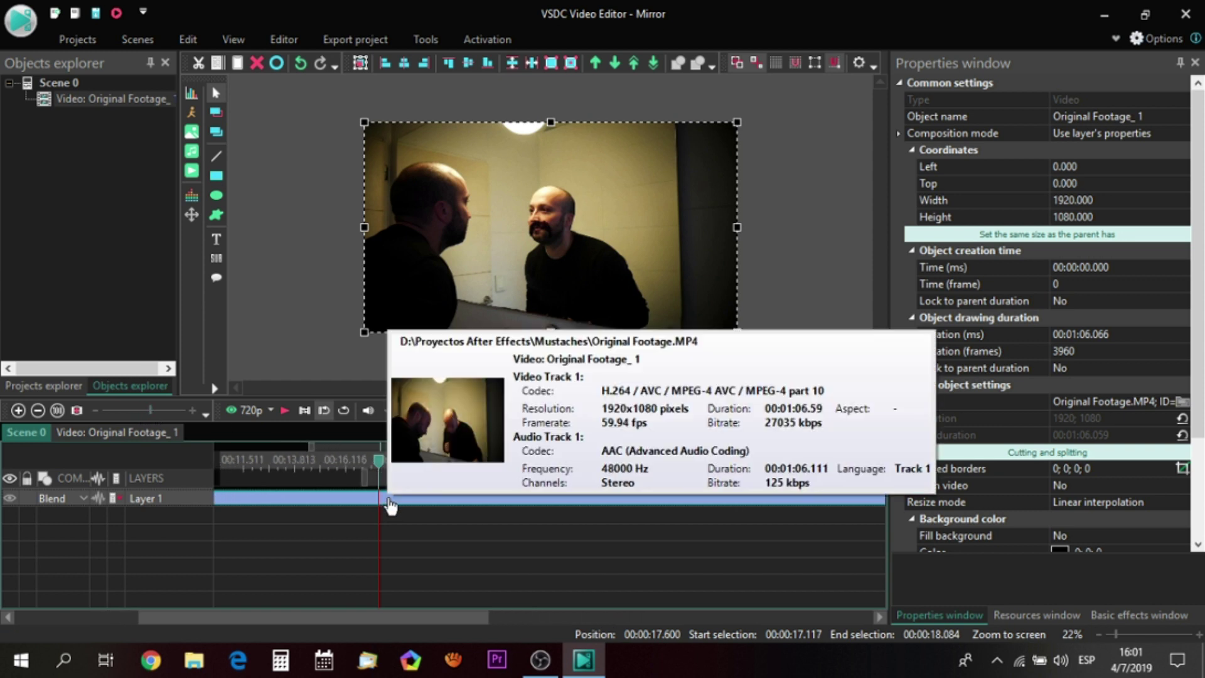
{"action": "left_click", "coordinate": [281, 39]}
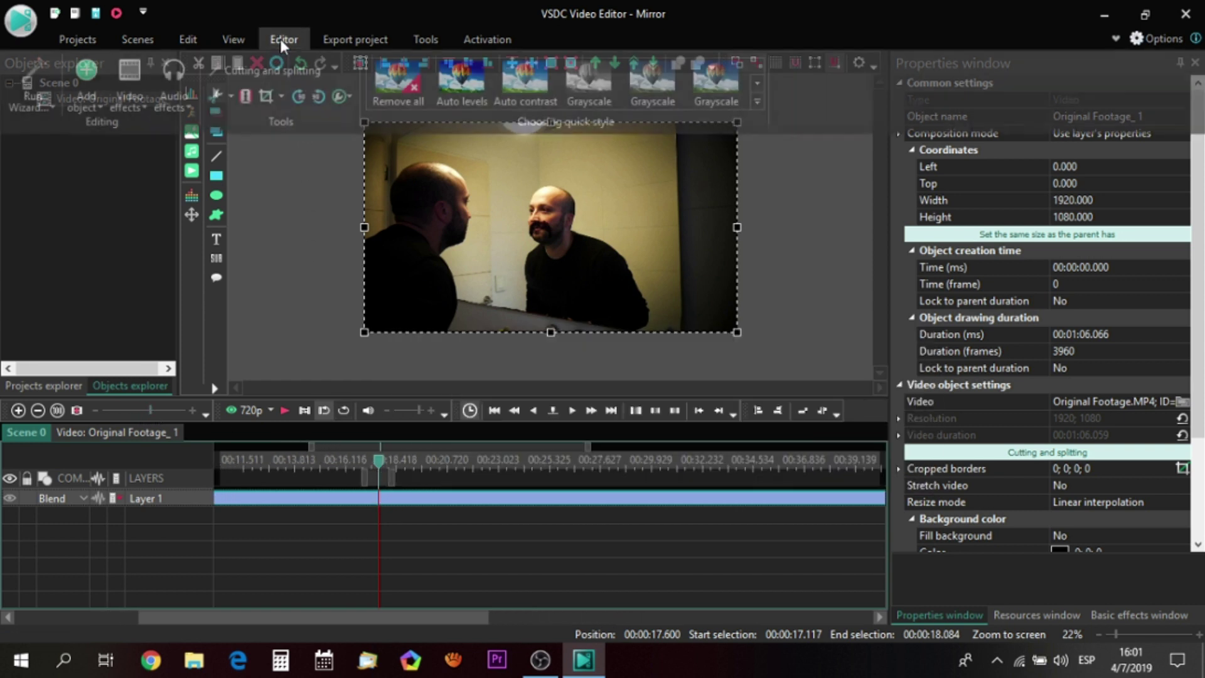
{"action": "left_click", "coordinate": [246, 97]}
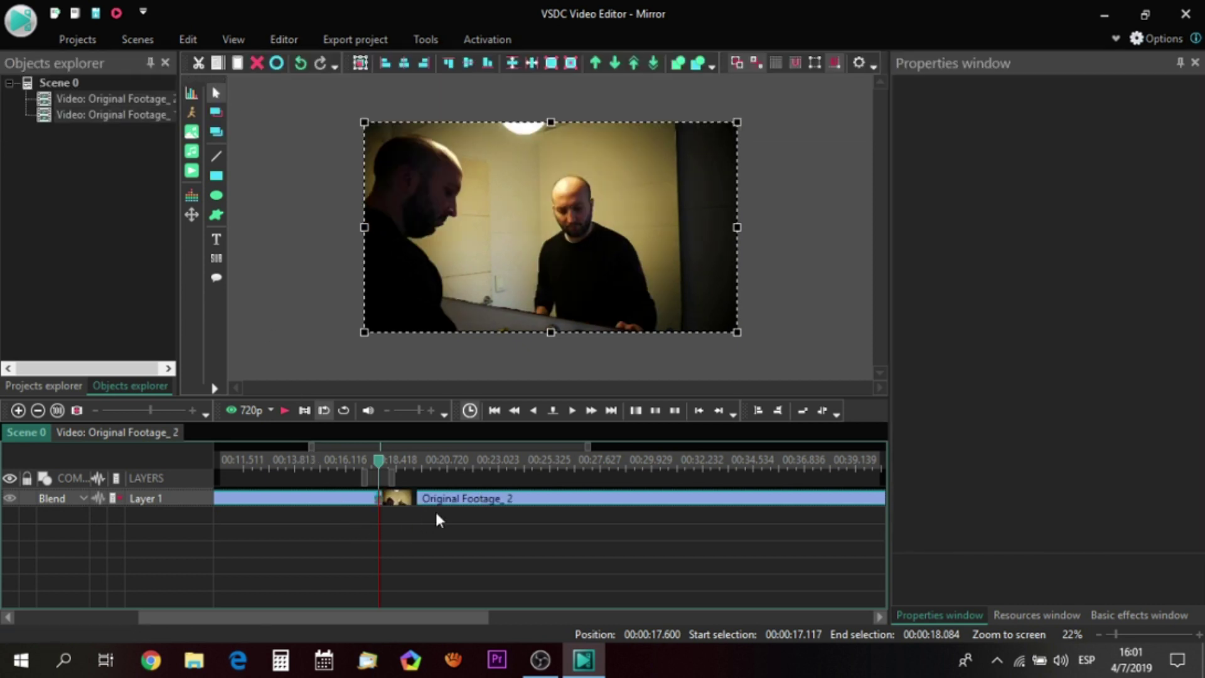
Scrub and play through the second segment of the footage to look for the next cut point.
{"action": "left_click", "coordinate": [435, 514]}
{"action": "left_click", "coordinate": [421, 499]}
{"action": "left_click", "coordinate": [430, 458]}
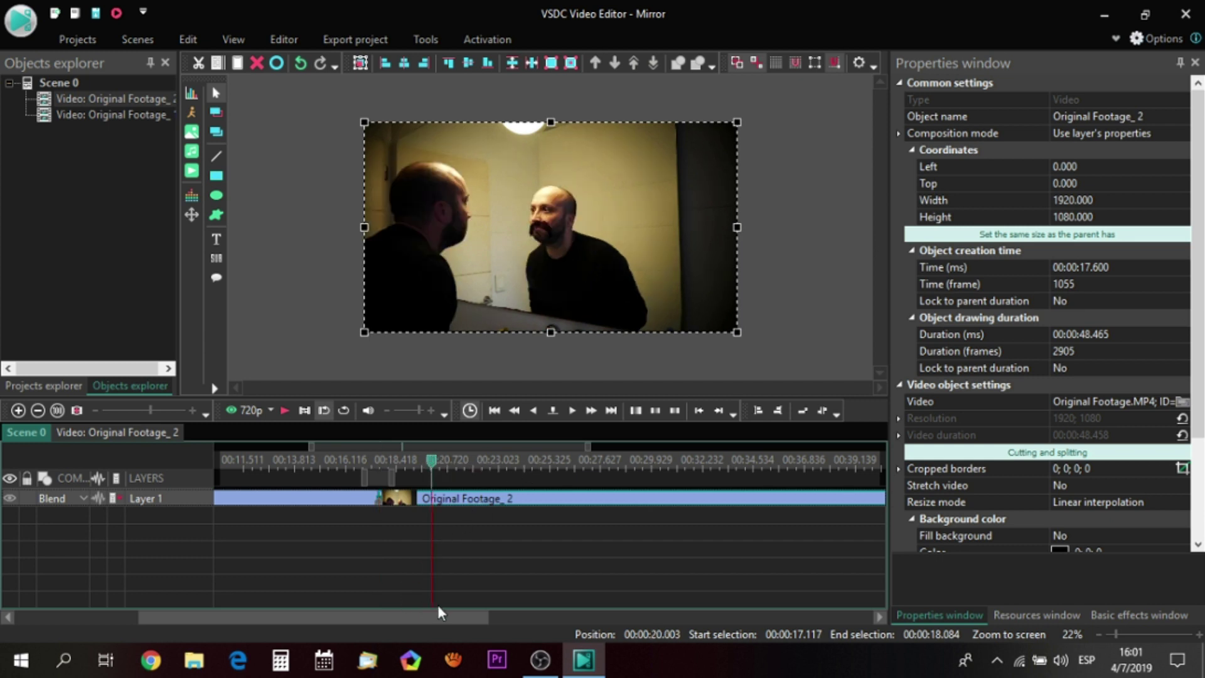
{"action": "left_click_drag", "start_coordinate": [149, 406], "coordinate": [113, 411]}
{"action": "left_click", "coordinate": [506, 457]}
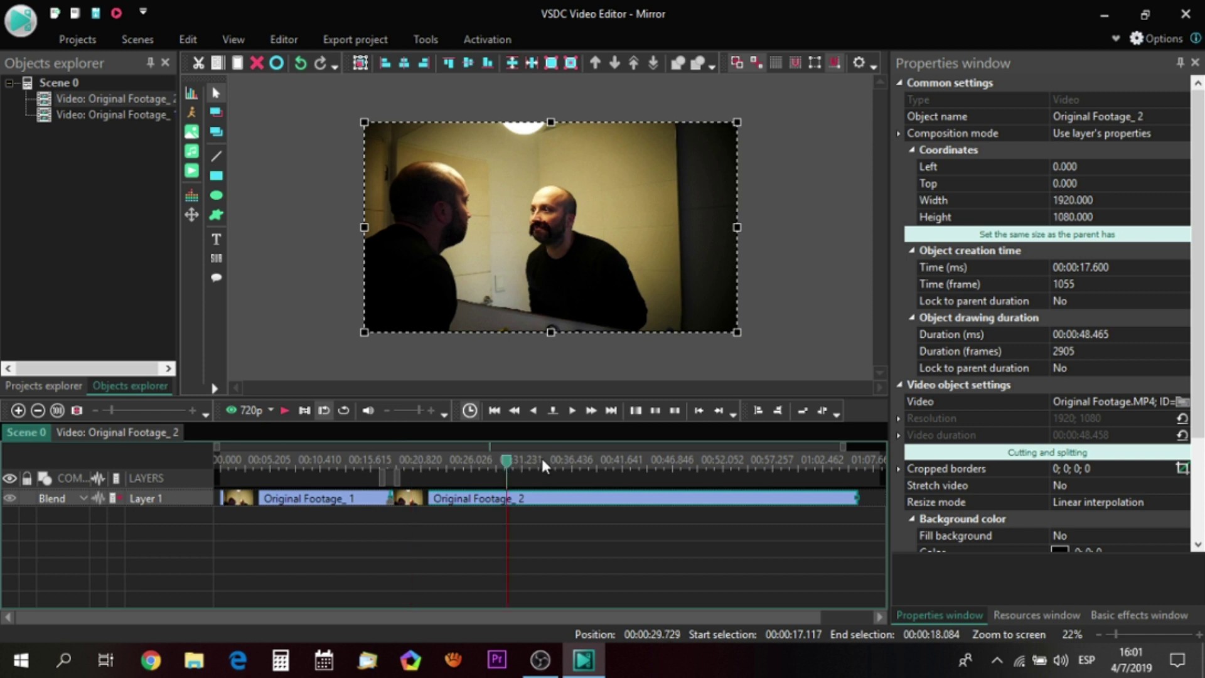
{"action": "left_click", "coordinate": [545, 458]}
{"action": "left_click", "coordinate": [579, 458]}
{"action": "left_click", "coordinate": [612, 463]}
{"action": "left_click", "coordinate": [638, 461]}
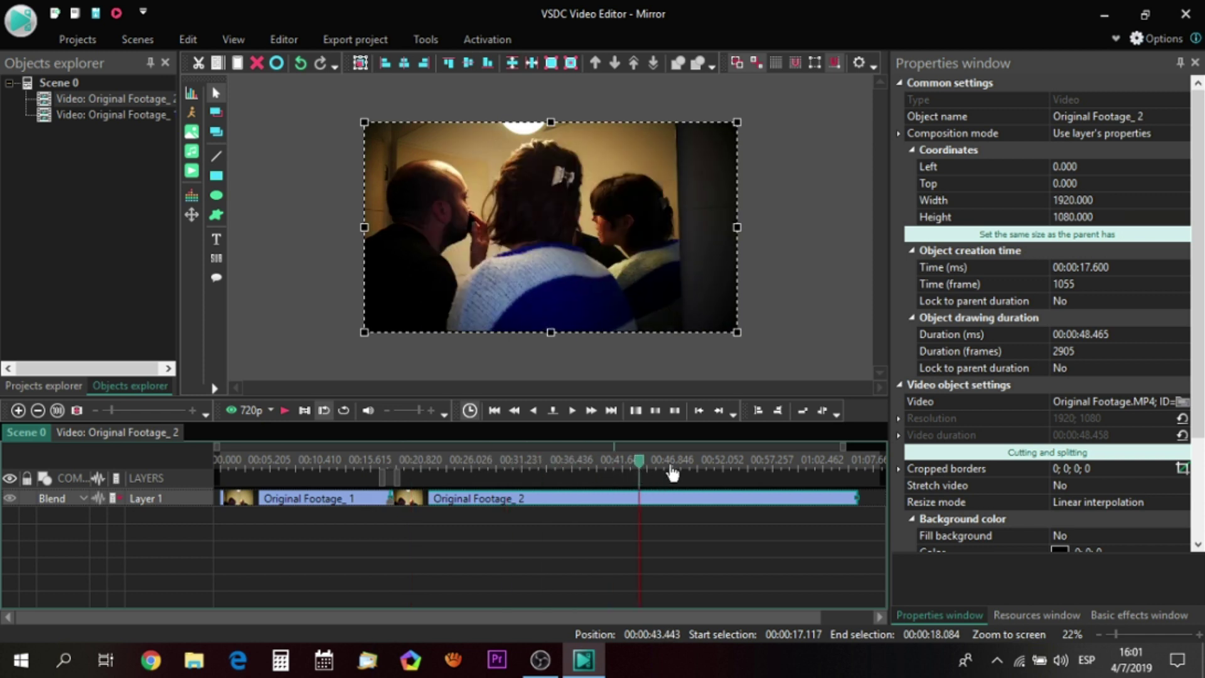
{"action": "left_click", "coordinate": [670, 460]}
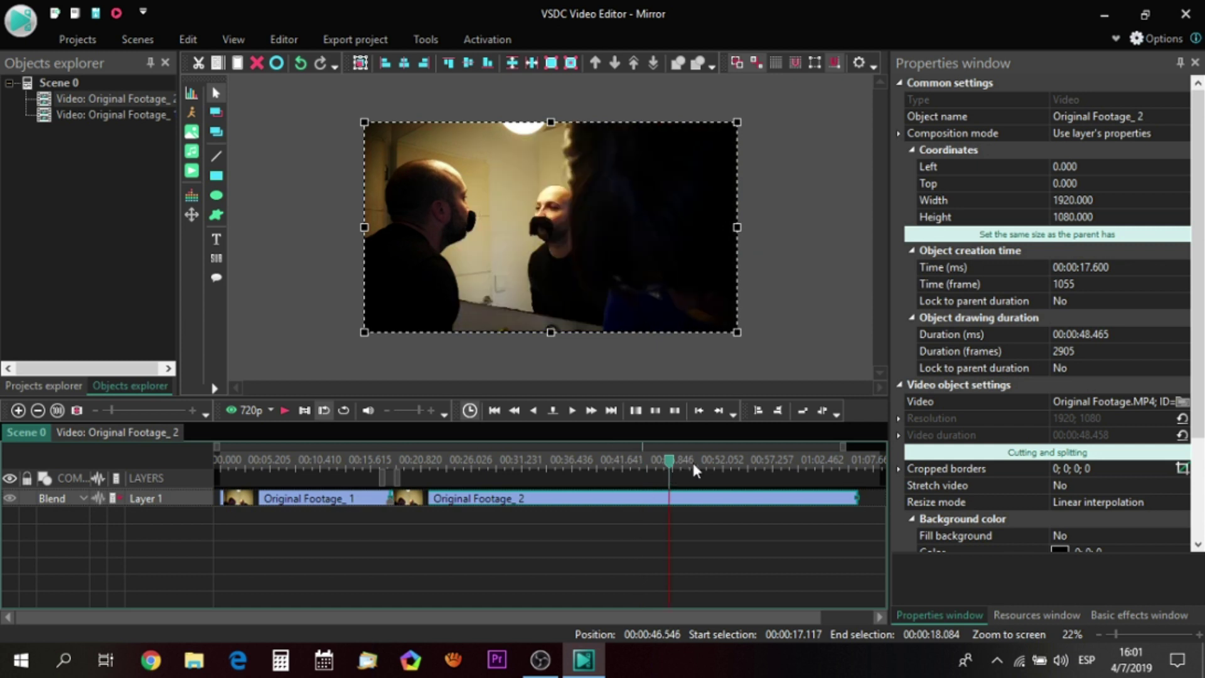
{"action": "left_click", "coordinate": [679, 460]}
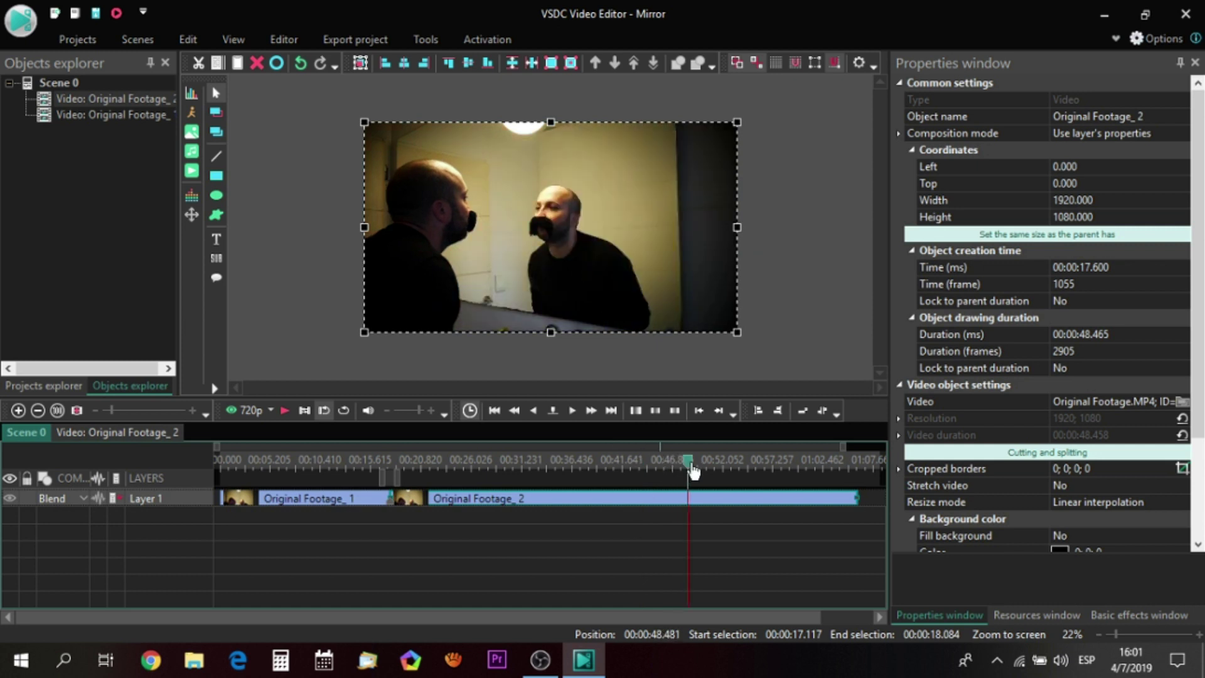
{"action": "key", "text": "space"}
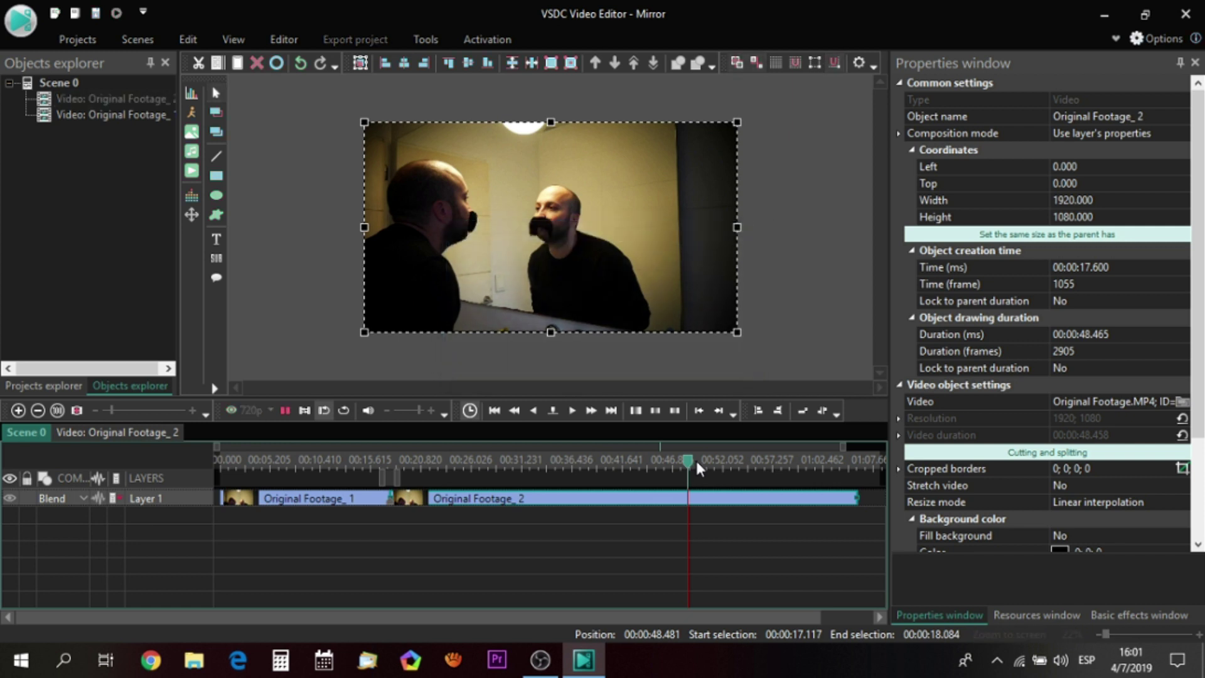
{"action": "key", "text": "space"}
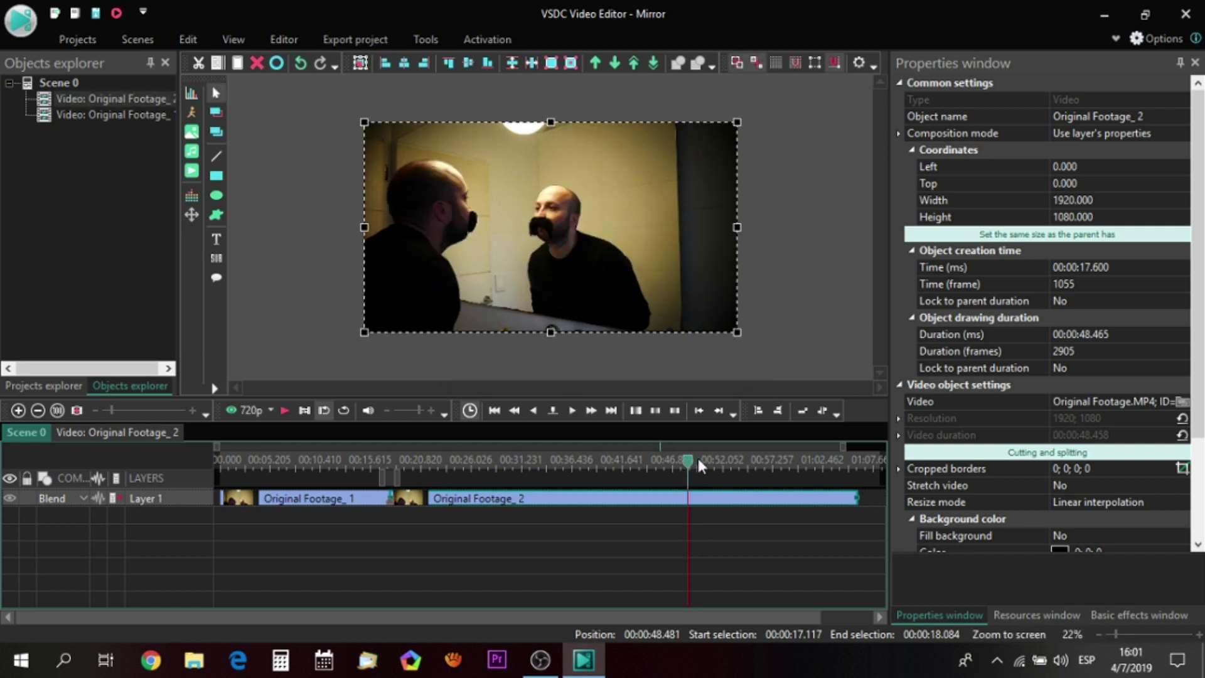
Split the second footage segment at 00:00:49.249.
{"action": "left_click", "coordinate": [689, 463]}
{"action": "left_click_drag", "start_coordinate": [689, 465], "coordinate": [695, 466]}
{"action": "left_click_drag", "start_coordinate": [108, 411], "coordinate": [156, 410]}
{"action": "mouse_move", "coordinate": [694, 466]}
{"action": "left_mouse_down"}
{"action": "mouse_move", "coordinate": [715, 468]}
{"action": "mouse_move", "coordinate": [705, 469]}
{"action": "left_mouse_up"}
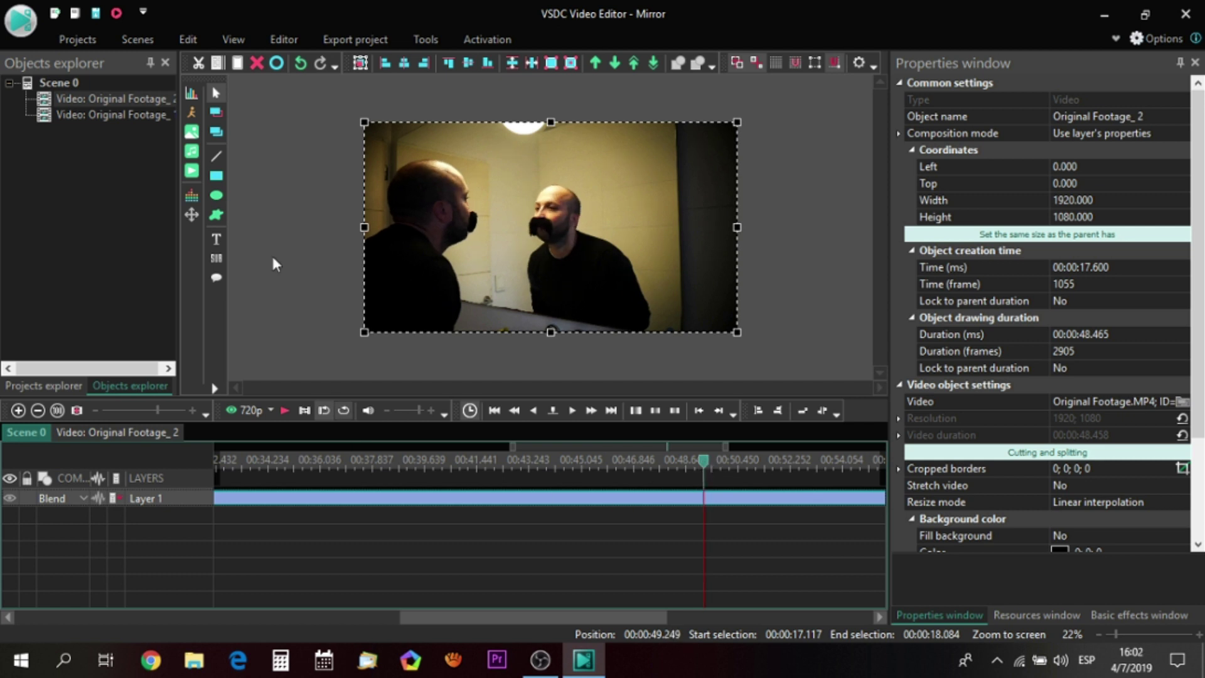
{"action": "left_click", "coordinate": [281, 40]}
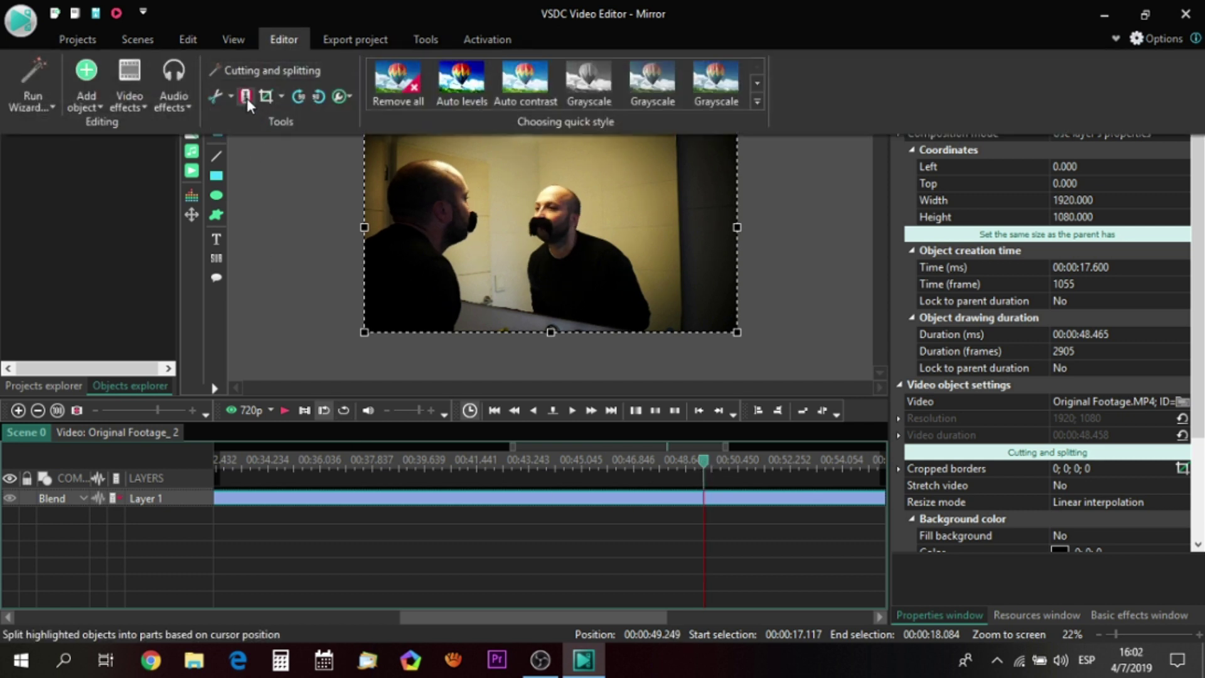
{"action": "left_click", "coordinate": [247, 97]}
{"action": "left_click", "coordinate": [701, 527]}
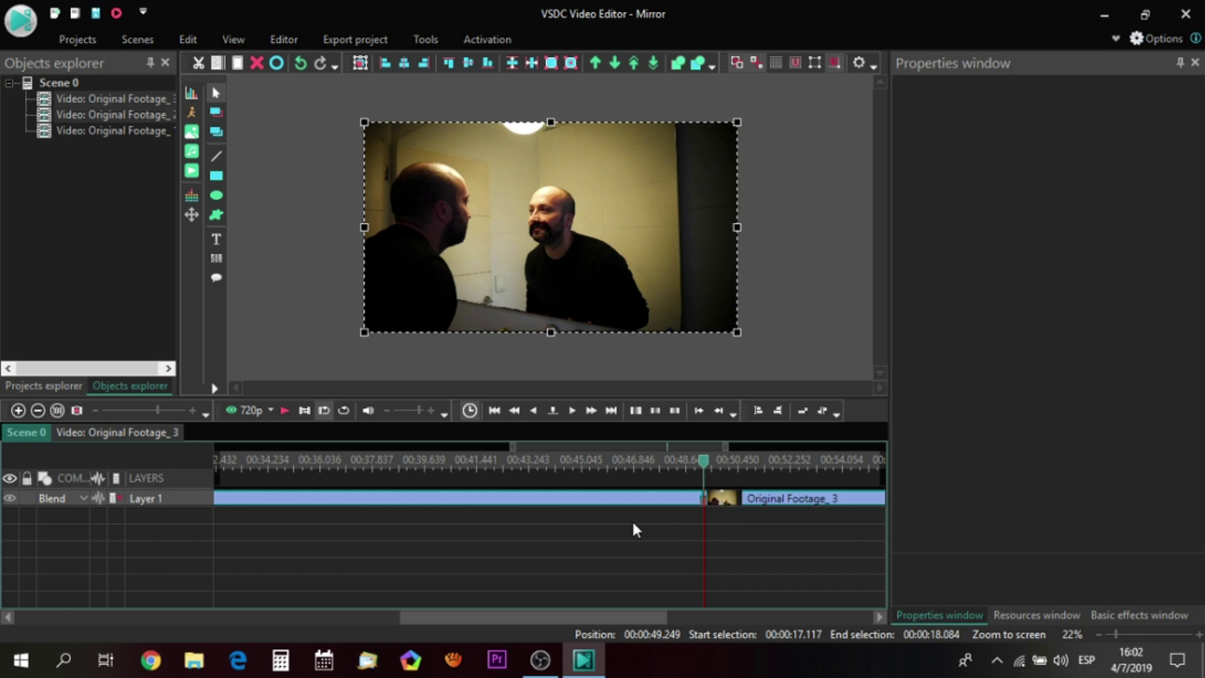
Delete the middle footage segment, move the last segment to start at 00:00:17.600, and play the join.
{"action": "left_click_drag", "start_coordinate": [156, 405], "coordinate": [127, 411]}
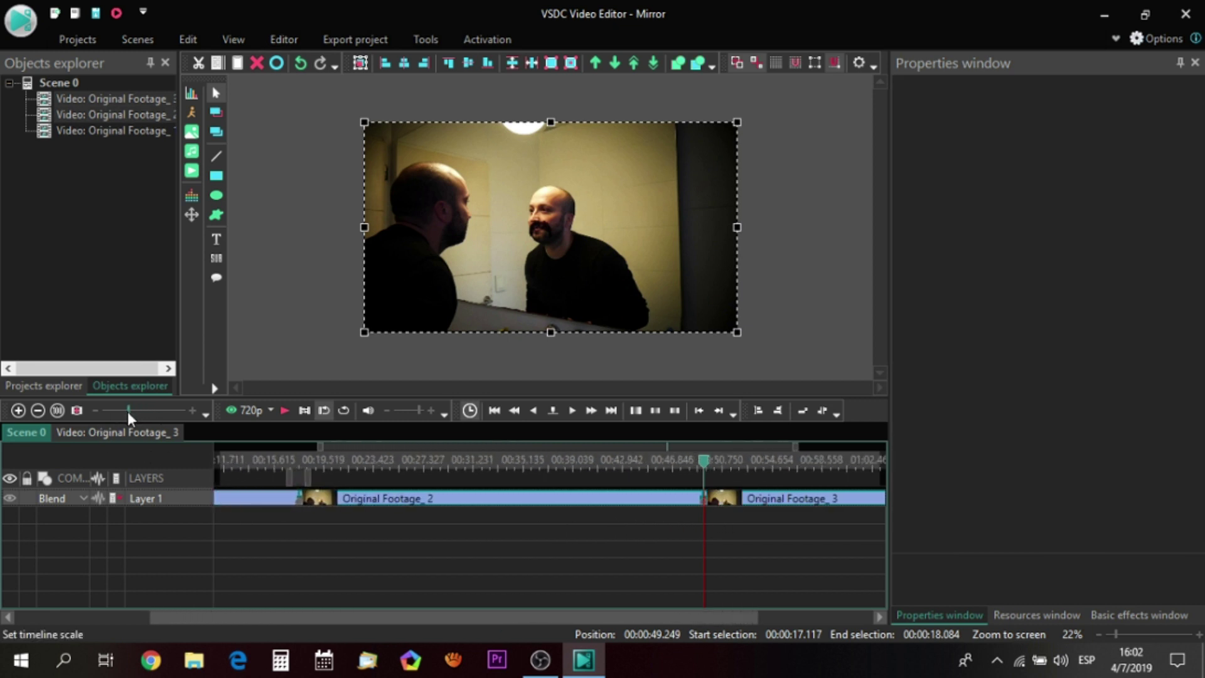
{"action": "key", "text": "Delete"}
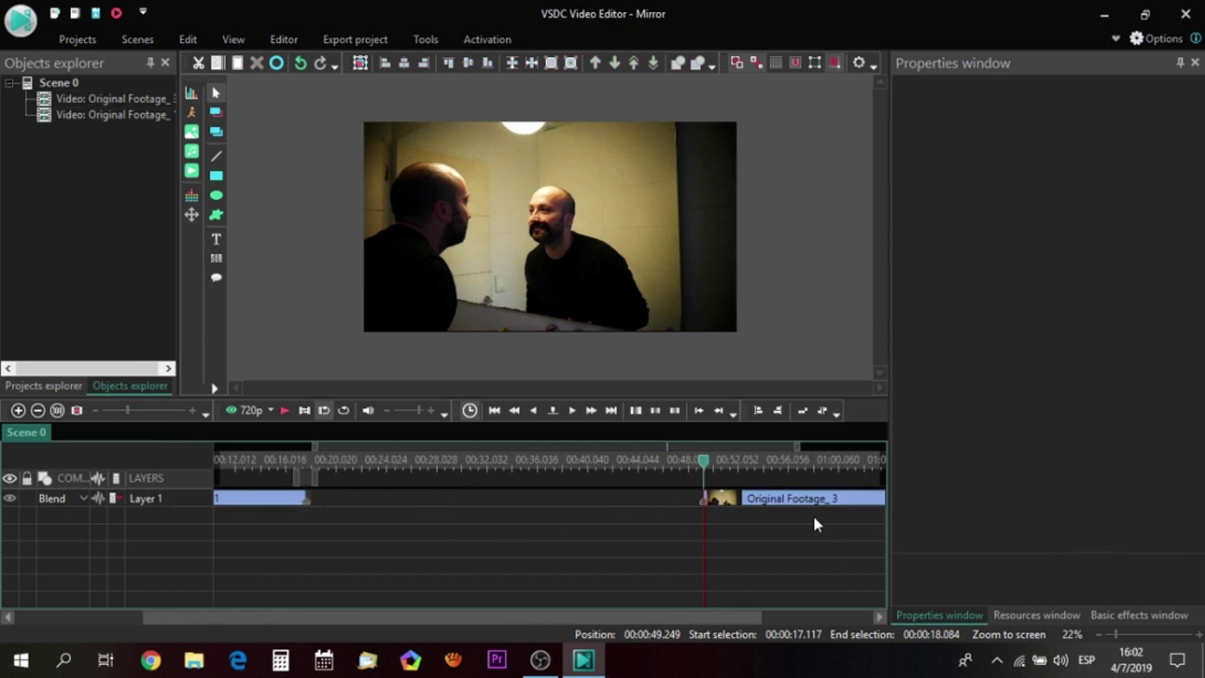
{"action": "left_click_drag", "start_coordinate": [798, 502], "coordinate": [394, 502]}
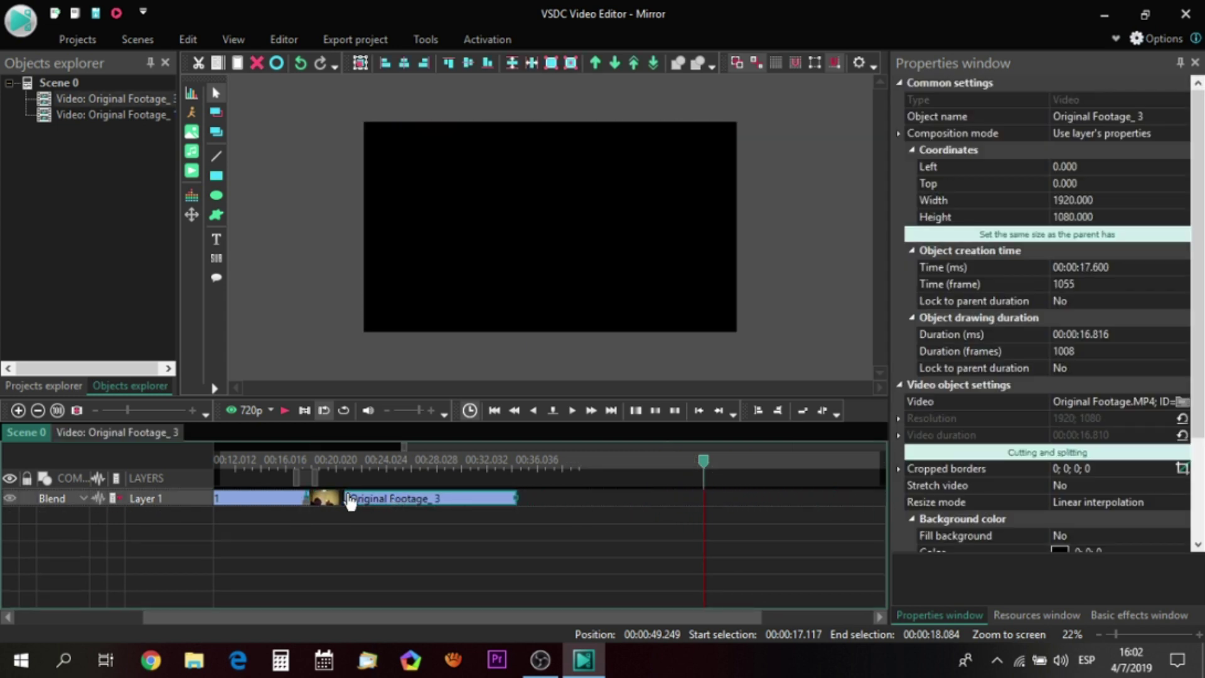
{"action": "left_click", "coordinate": [271, 465]}
{"action": "key", "text": "space"}
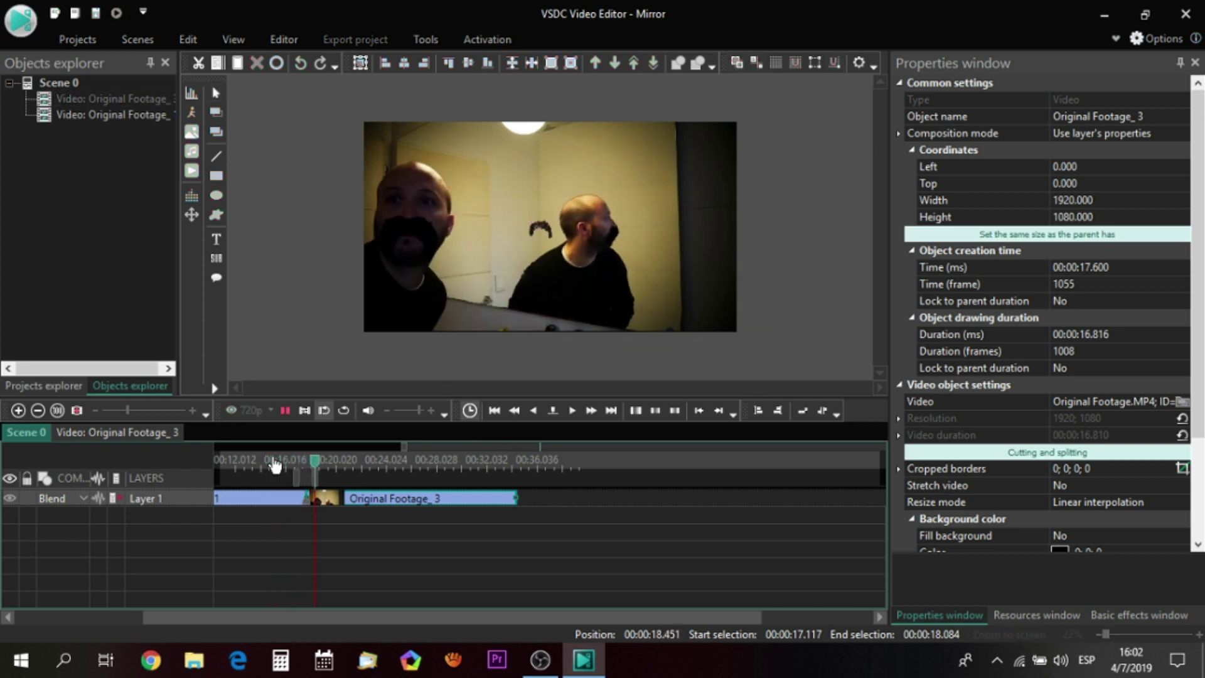
{"action": "key", "text": "space"}
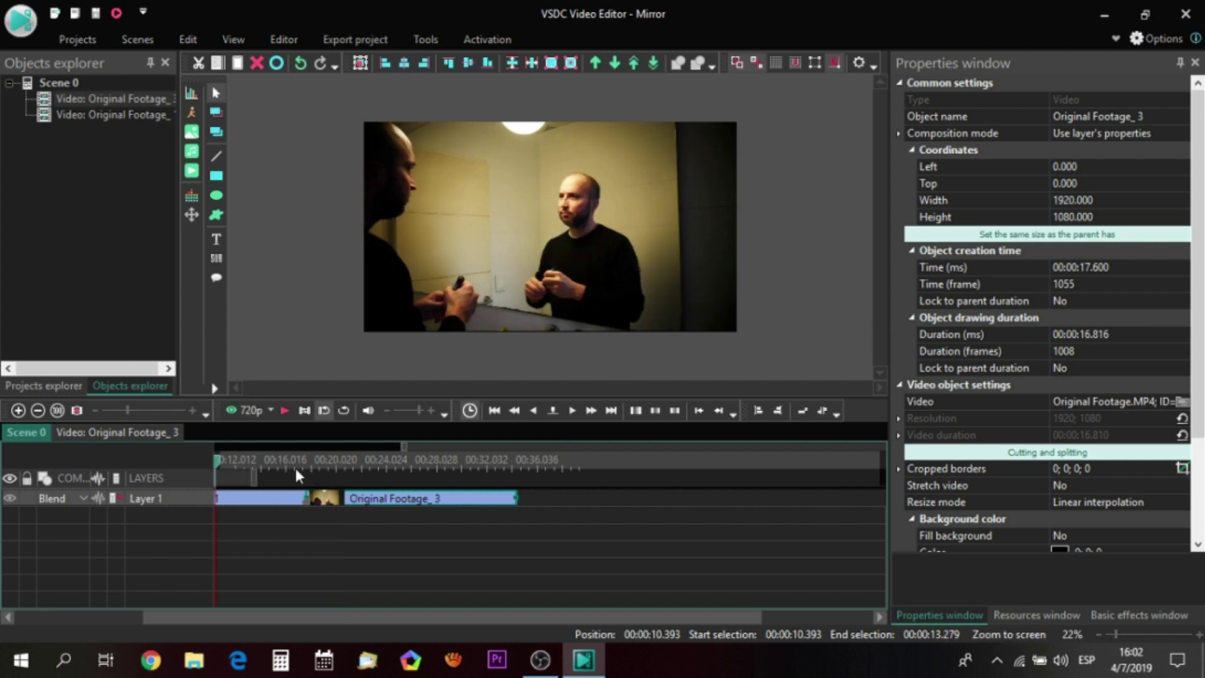
Insert the Light Bulb Infographic Green Screen video from the Mustaches folder into the existing layer, using the cursor position option.
{"action": "left_click", "coordinate": [294, 465]}
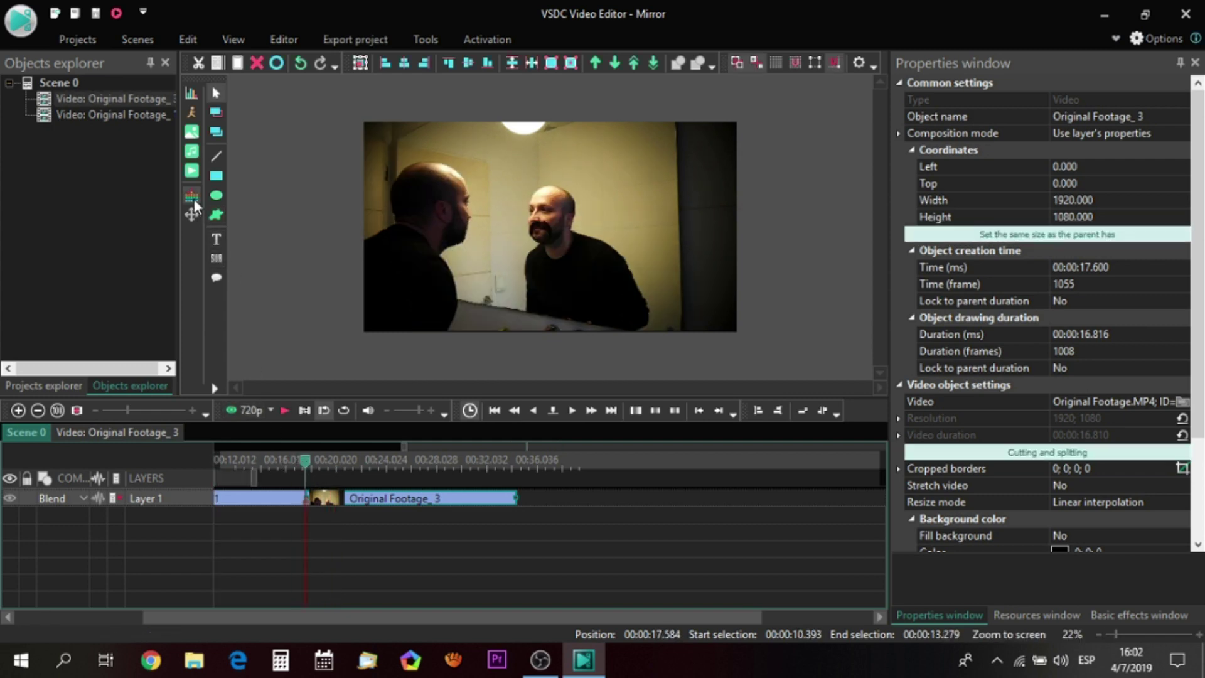
{"action": "left_click", "coordinate": [192, 175]}
{"action": "scroll", "coordinate": [890, 330], "scroll_direction": "down", "scroll_amount": 1}
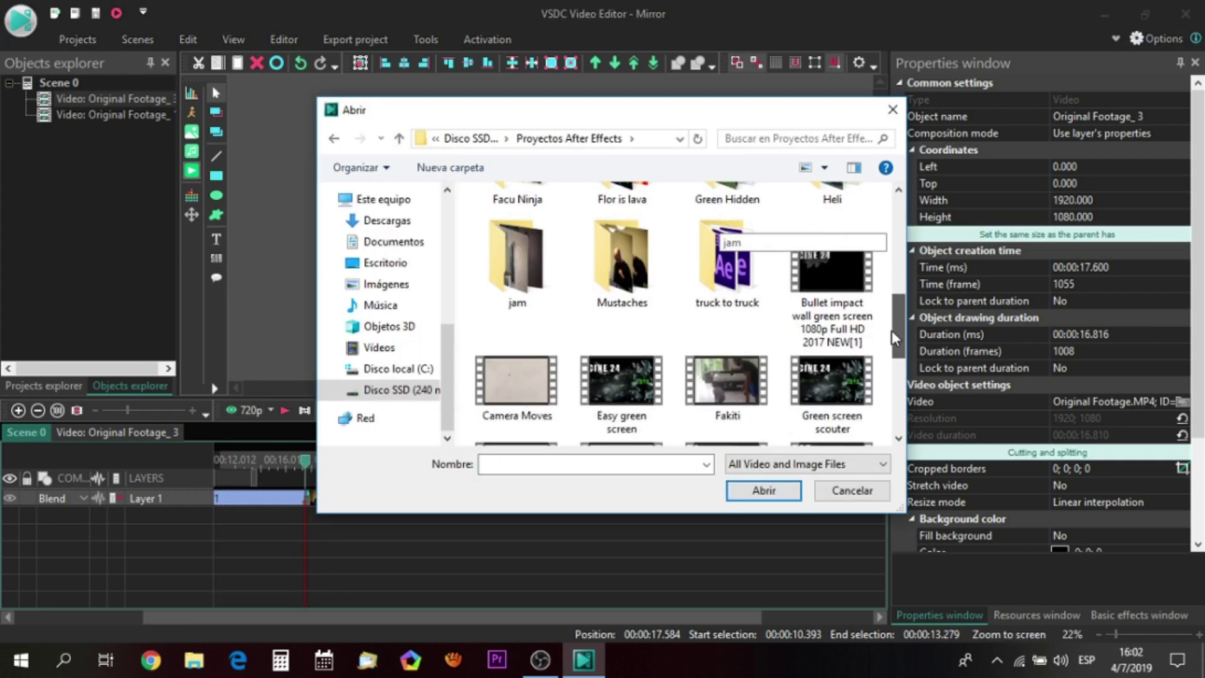
{"action": "double_click", "coordinate": [651, 281]}
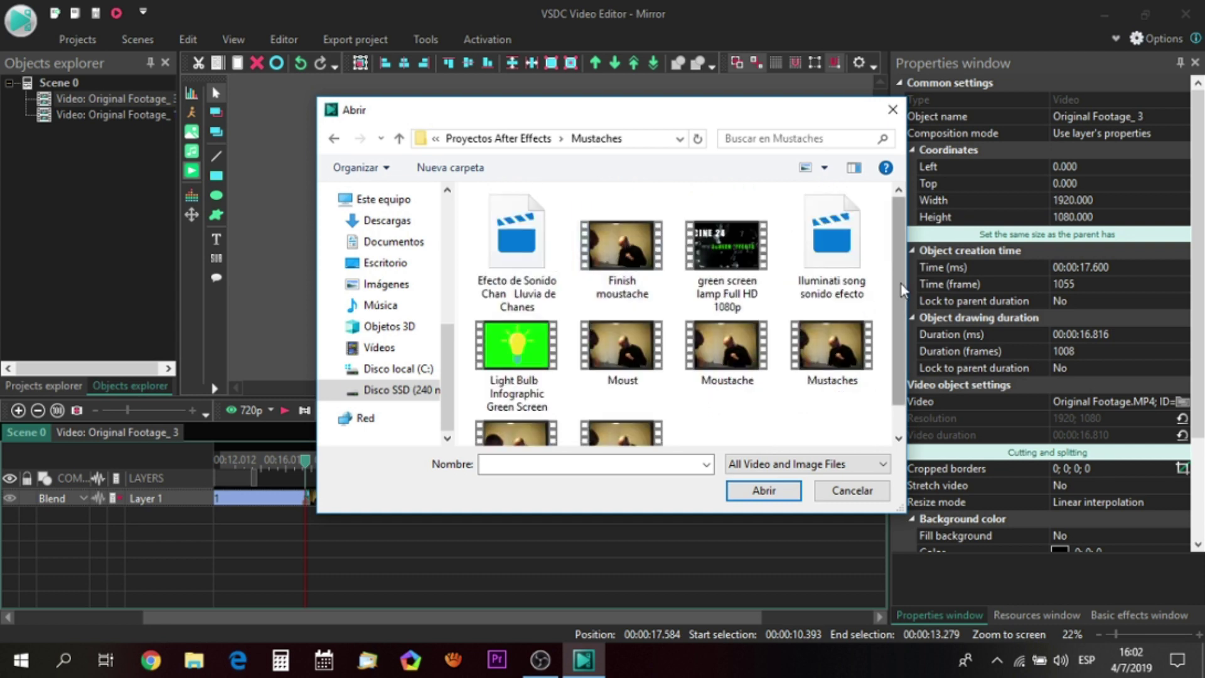
{"action": "scroll", "coordinate": [528, 318], "scroll_direction": "down", "scroll_amount": 1}
{"action": "left_click", "coordinate": [529, 318]}
{"action": "double_click", "coordinate": [528, 319]}
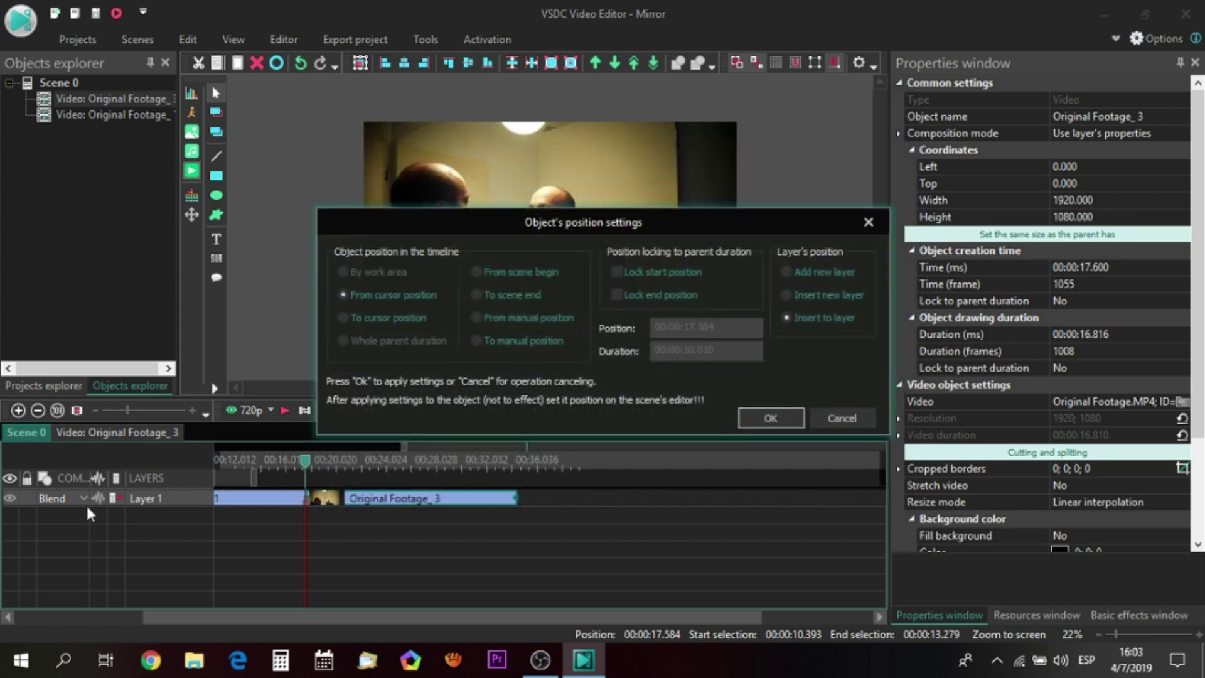
{"action": "left_click", "coordinate": [759, 417]}
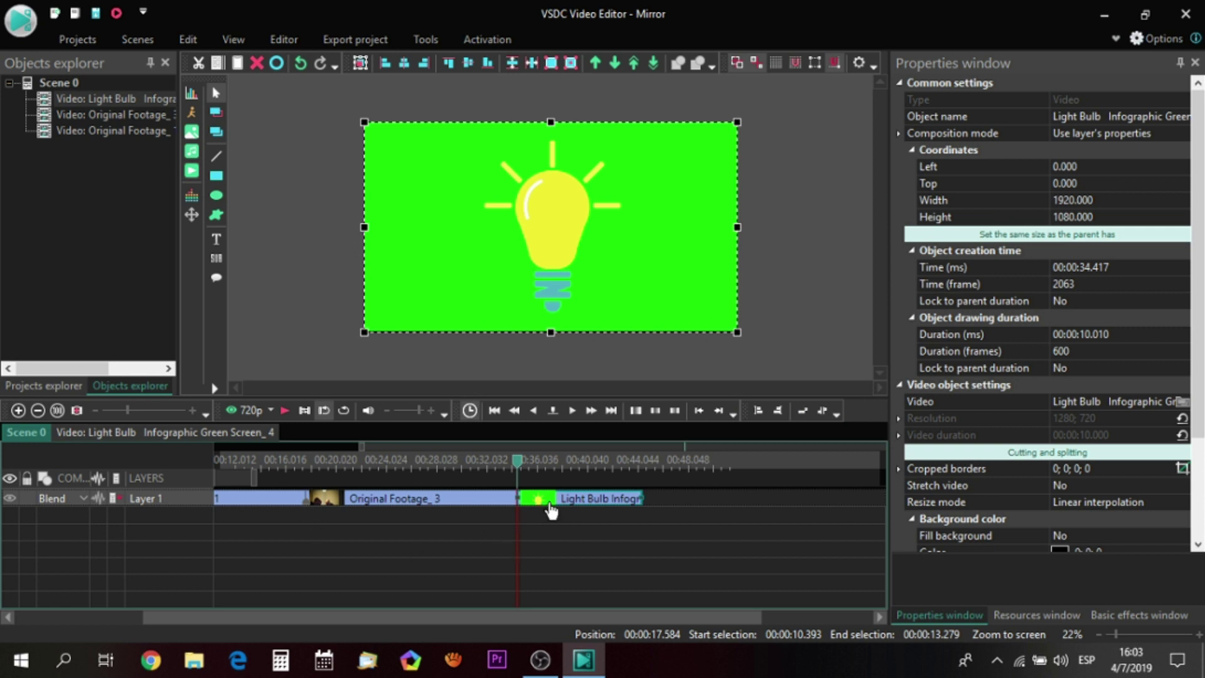
Put the original footage clips on a second layer beneath the light bulb clip and start the light bulb at 00:00:17.600.
{"action": "left_click_drag", "start_coordinate": [551, 502], "coordinate": [572, 506]}
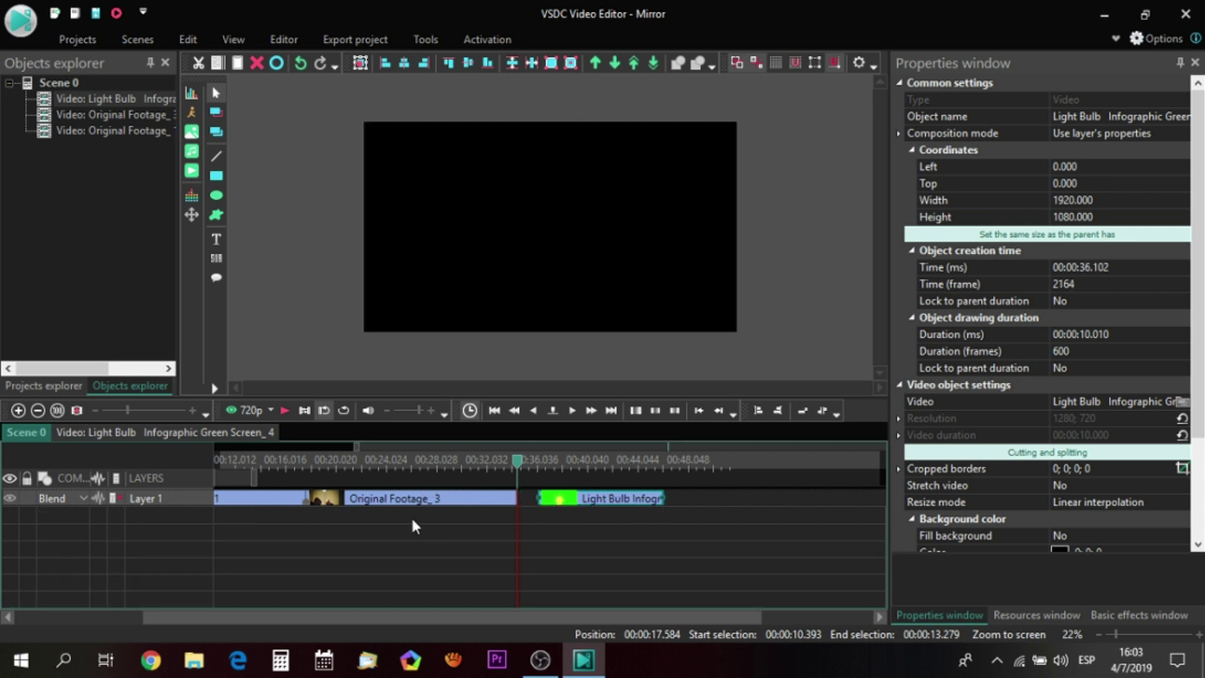
{"action": "left_click_drag", "start_coordinate": [269, 506], "coordinate": [363, 516]}
{"action": "left_click", "coordinate": [323, 500]}
{"action": "left_click_drag", "start_coordinate": [577, 502], "coordinate": [344, 502]}
Shorten the light bulb clip to about 1.084 s and move it to start at 00:00:08.241 above the first footage clip.
{"action": "left_click", "coordinate": [235, 459]}
{"action": "key", "text": "space"}
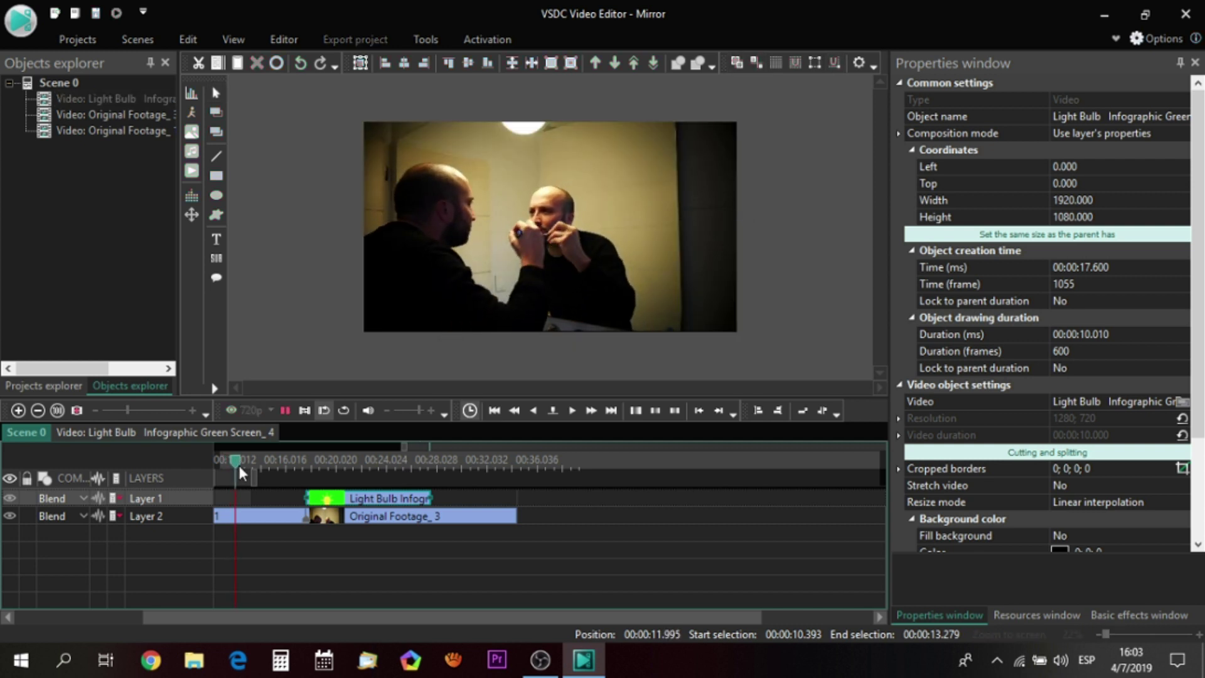
{"action": "key", "text": "space"}
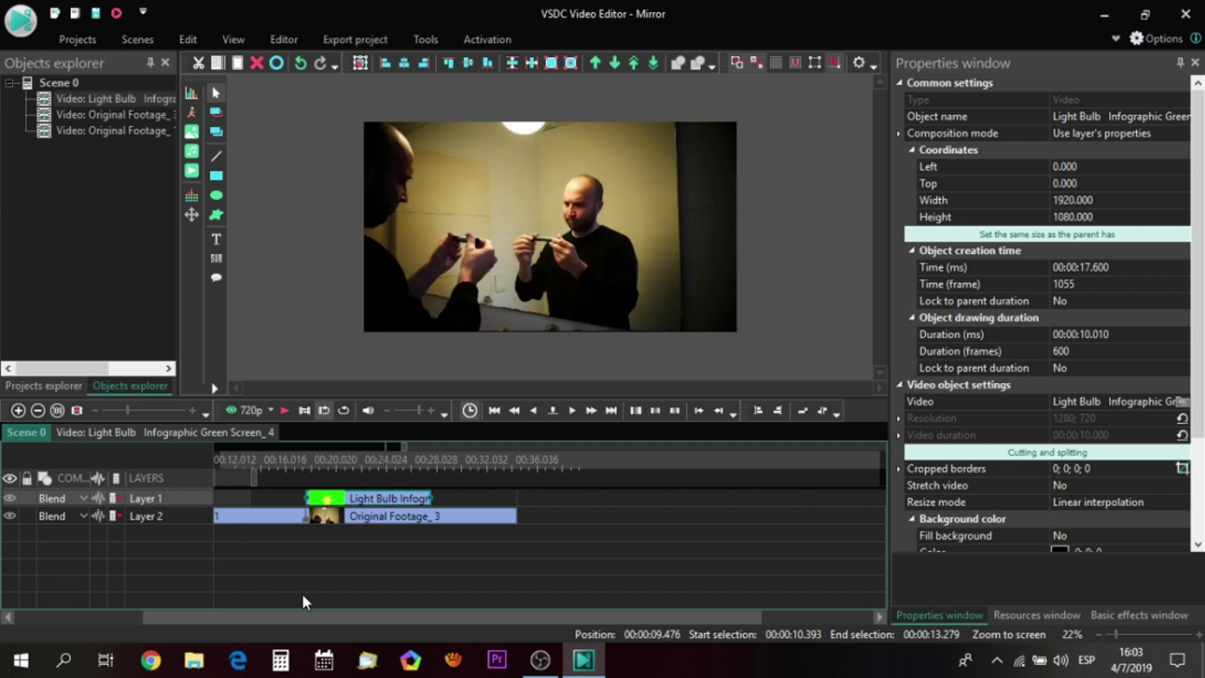
{"action": "left_click_drag", "start_coordinate": [228, 620], "coordinate": [173, 621]}
{"action": "left_click", "coordinate": [437, 464]}
{"action": "key", "text": "space"}
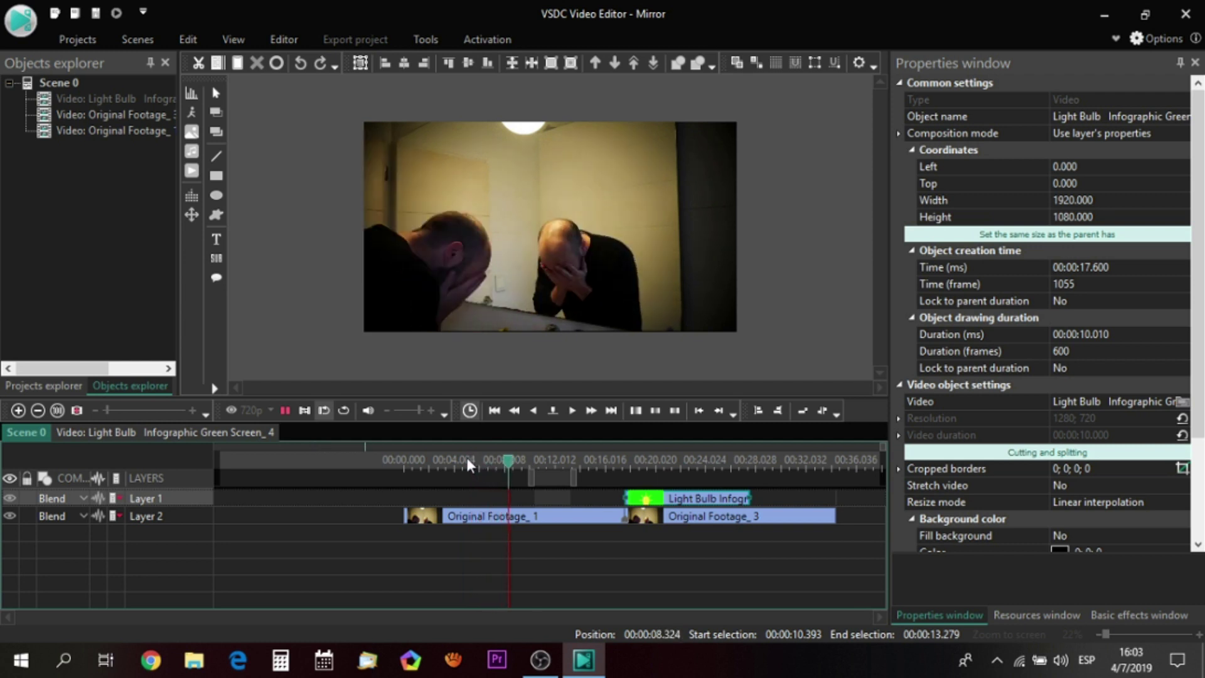
{"action": "key", "text": "space"}
{"action": "left_click_drag", "start_coordinate": [439, 465], "coordinate": [467, 464]}
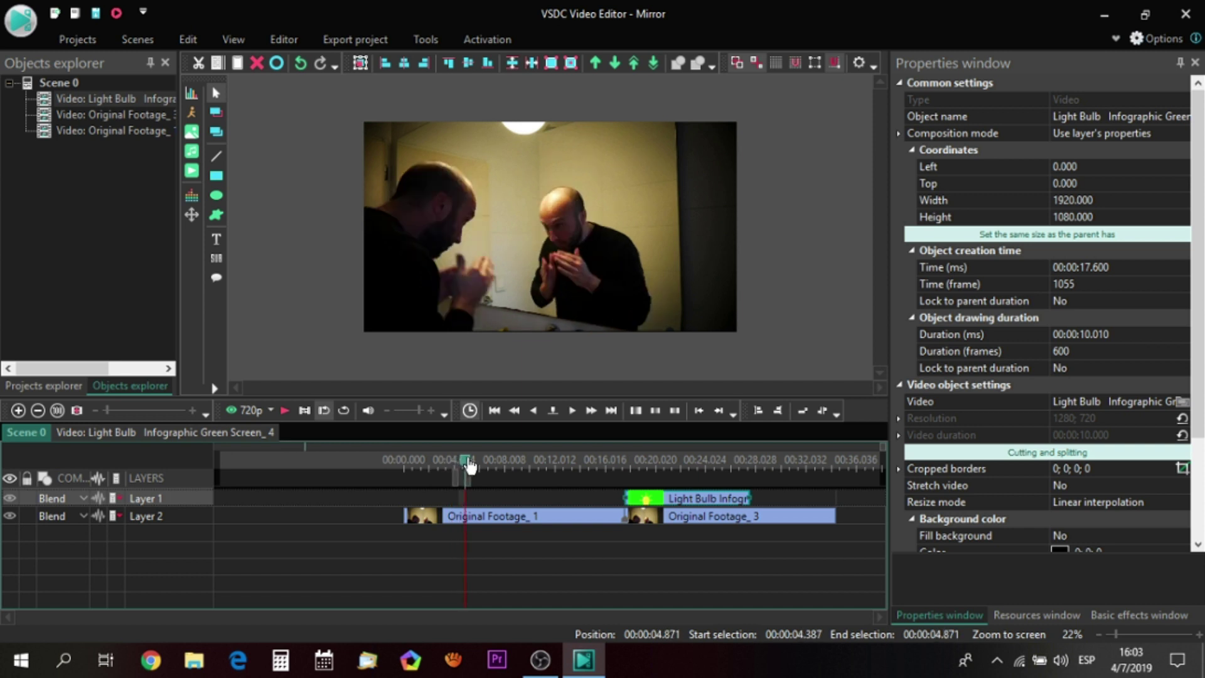
{"action": "left_click_drag", "start_coordinate": [477, 464], "coordinate": [516, 461]}
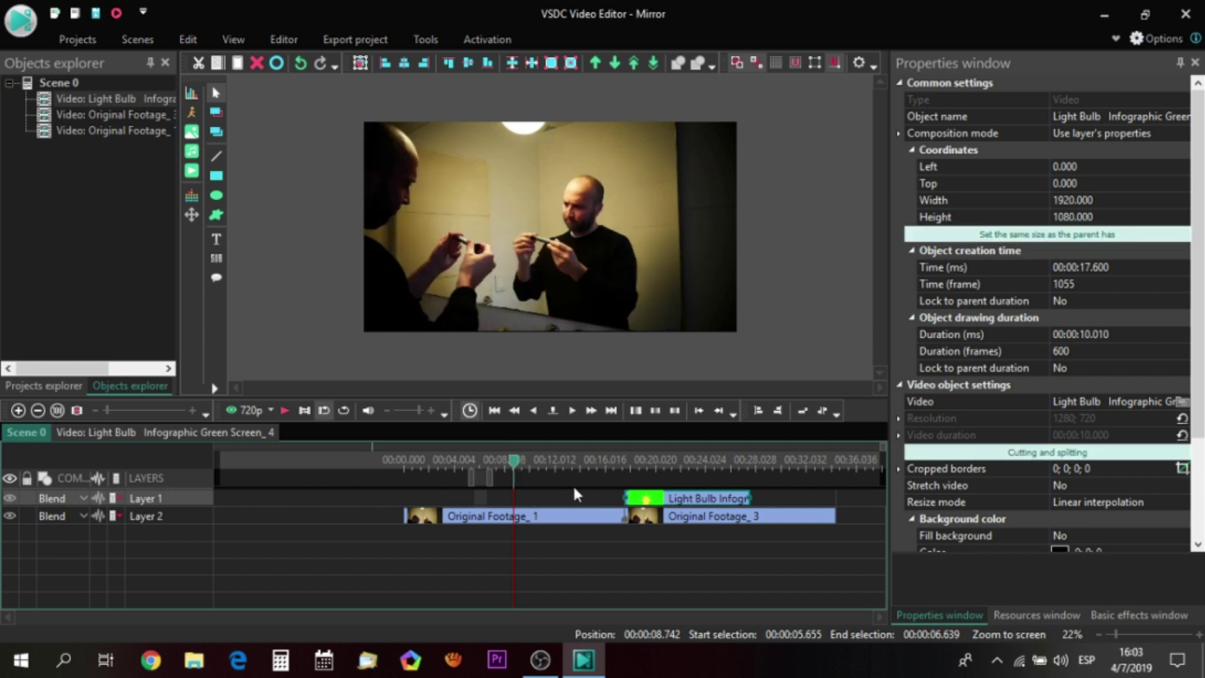
{"action": "left_click_drag", "start_coordinate": [665, 500], "coordinate": [552, 504]}
{"action": "left_click_drag", "start_coordinate": [630, 498], "coordinate": [510, 496]}
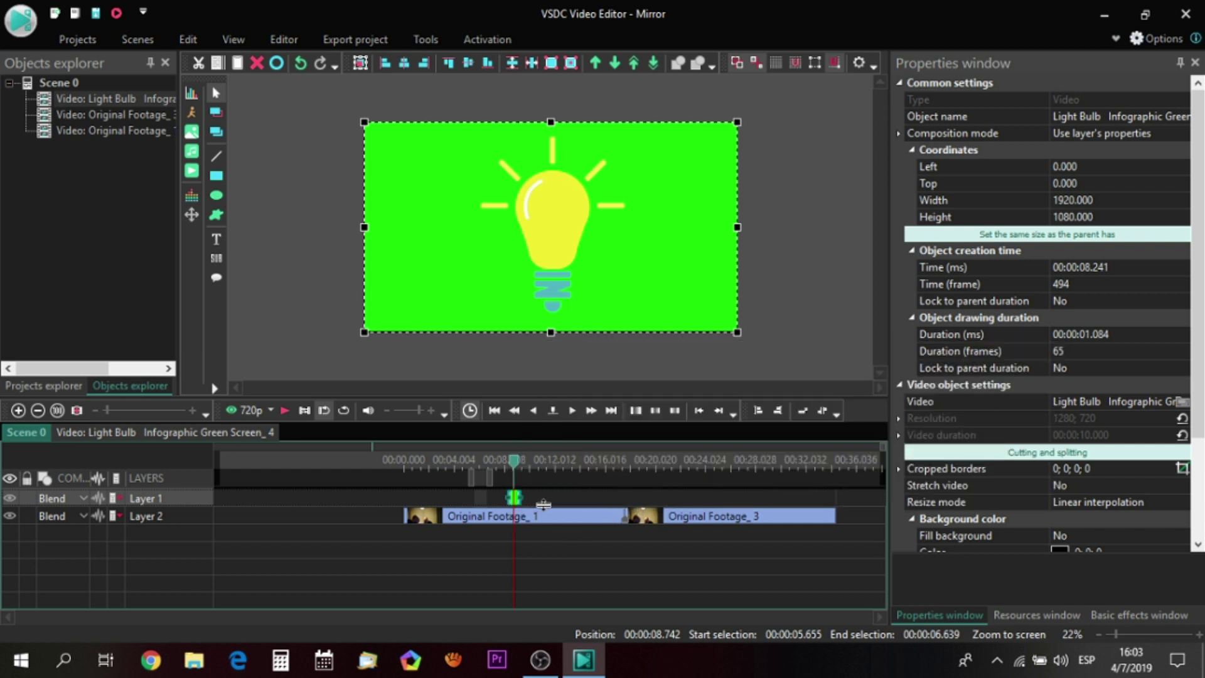
Fine-tune the light bulb clip's length, reducing its duration below 82 frames, and place the playhead just before it at 00:00:07.207.
{"action": "left_click_drag", "start_coordinate": [526, 497], "coordinate": [528, 497]}
{"action": "left_click", "coordinate": [527, 498]}
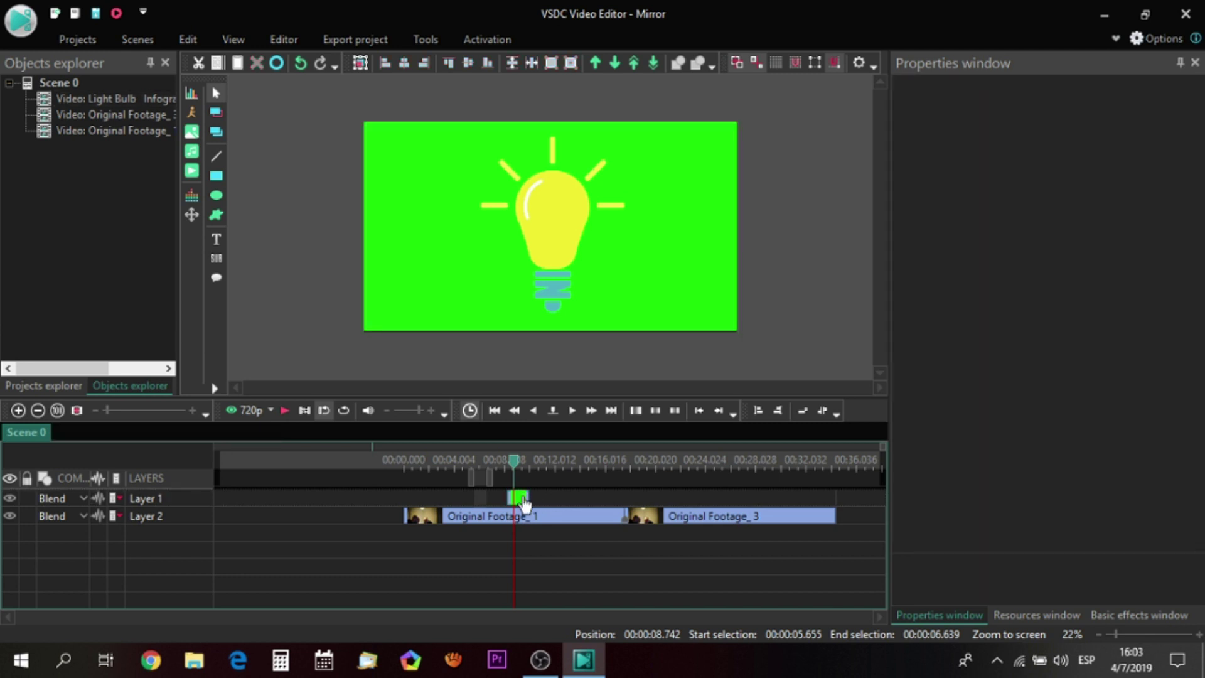
{"action": "left_click_drag", "start_coordinate": [529, 496], "coordinate": [525, 496]}
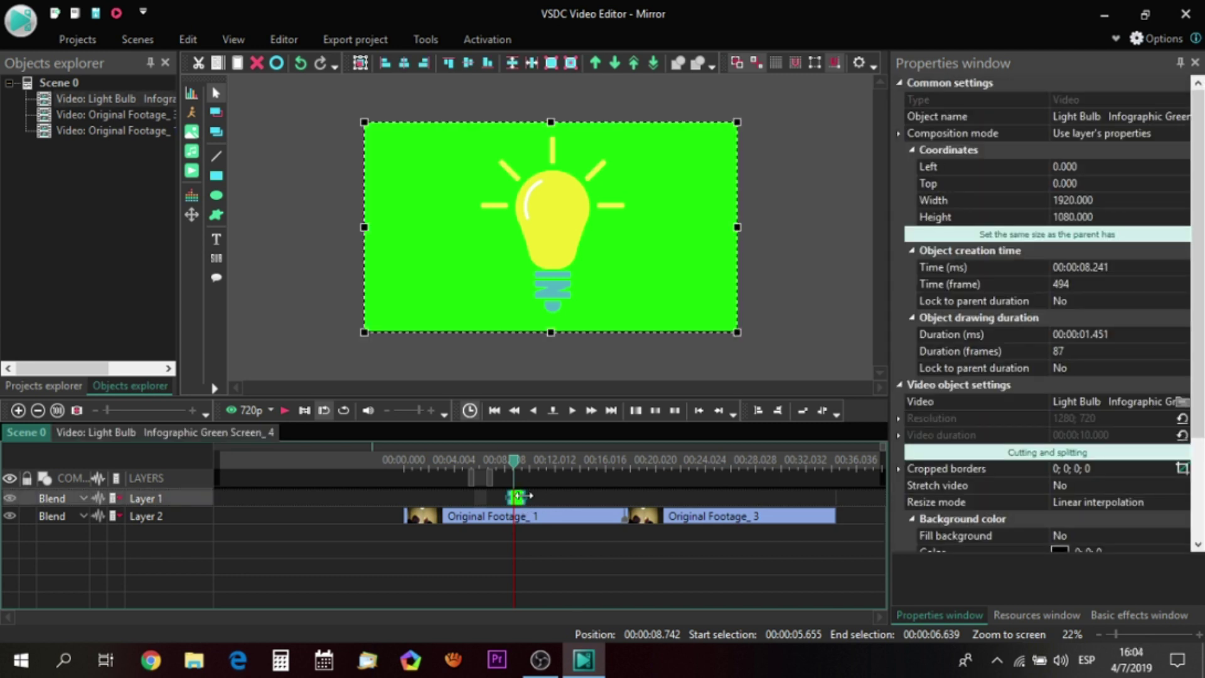
{"action": "left_click", "coordinate": [1056, 352]}
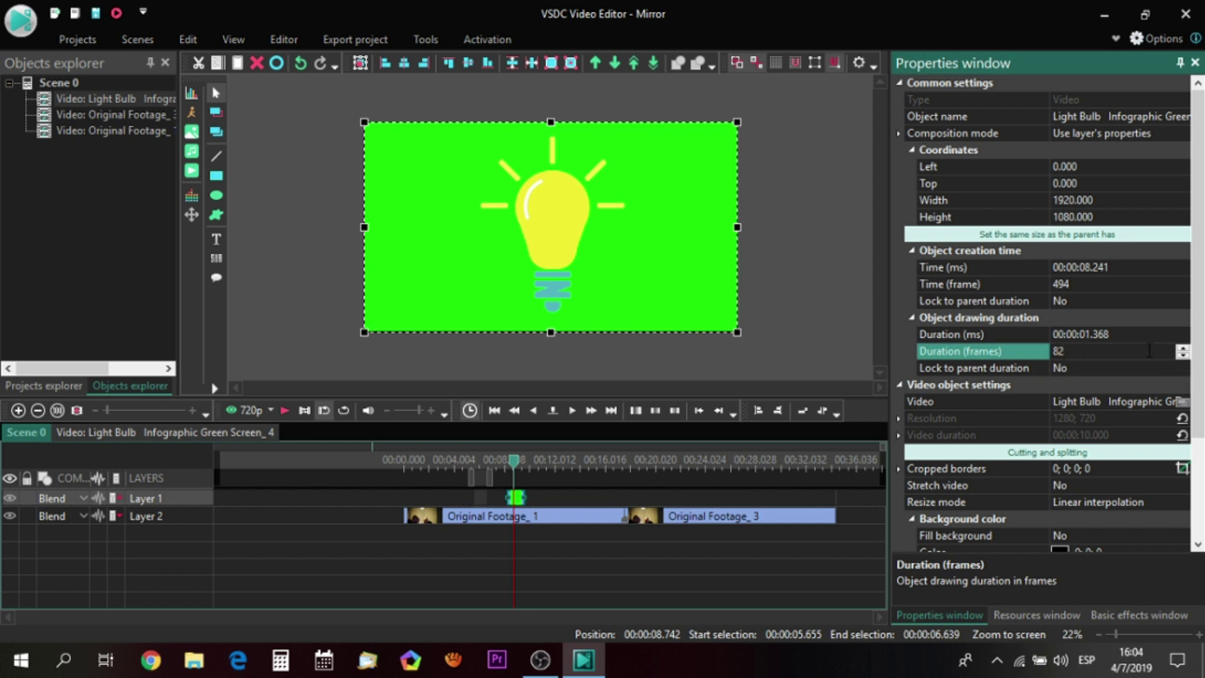
{"action": "left_click", "coordinate": [1182, 356]}
{"action": "left_click", "coordinate": [1182, 356]}
{"action": "left_click", "coordinate": [1182, 357]}
{"action": "left_click", "coordinate": [544, 550]}
{"action": "left_click", "coordinate": [497, 469]}
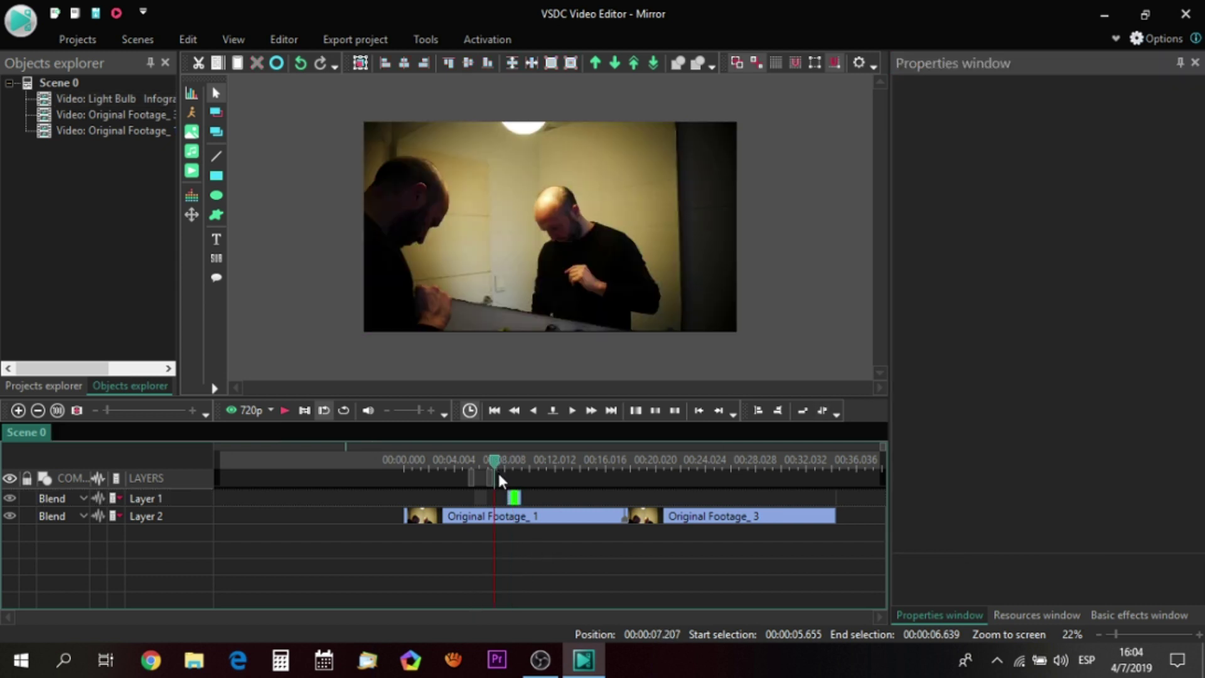
Preview the light bulb passage, shorten the light bulb clip's duration to 60 frames, and place the playhead just before it at 00:00:07.424.
{"action": "key", "text": "space"}
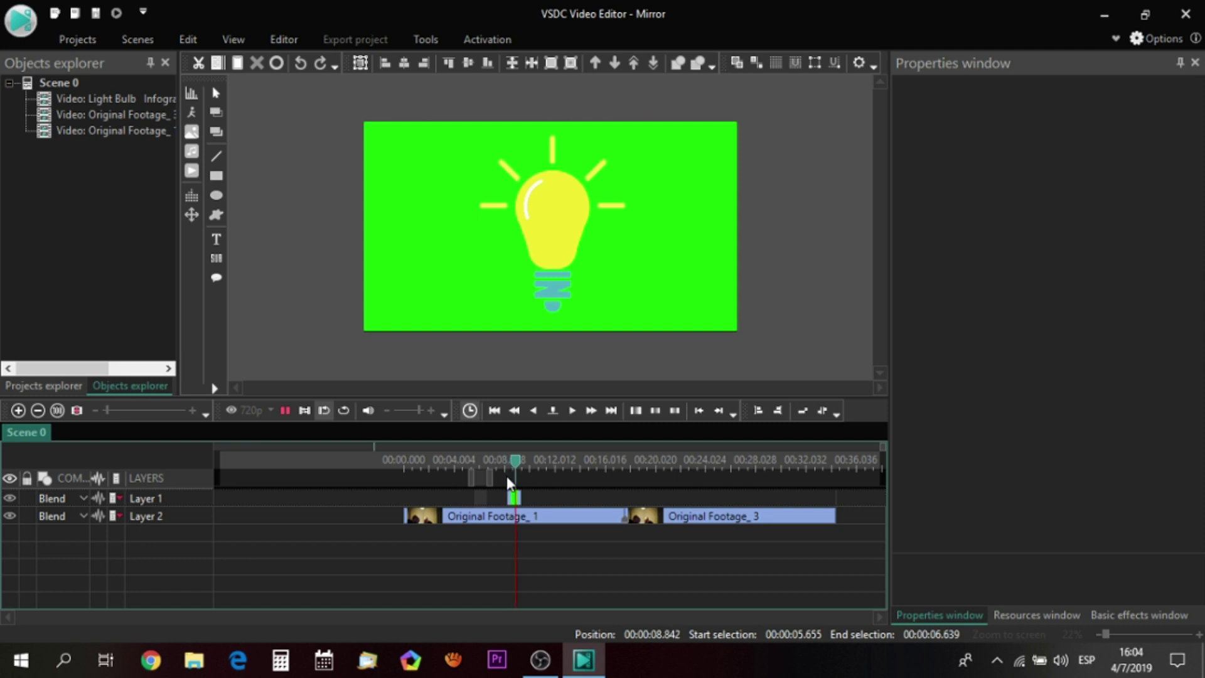
{"action": "key", "text": "space"}
{"action": "left_click", "coordinate": [514, 463]}
{"action": "left_click", "coordinate": [515, 498]}
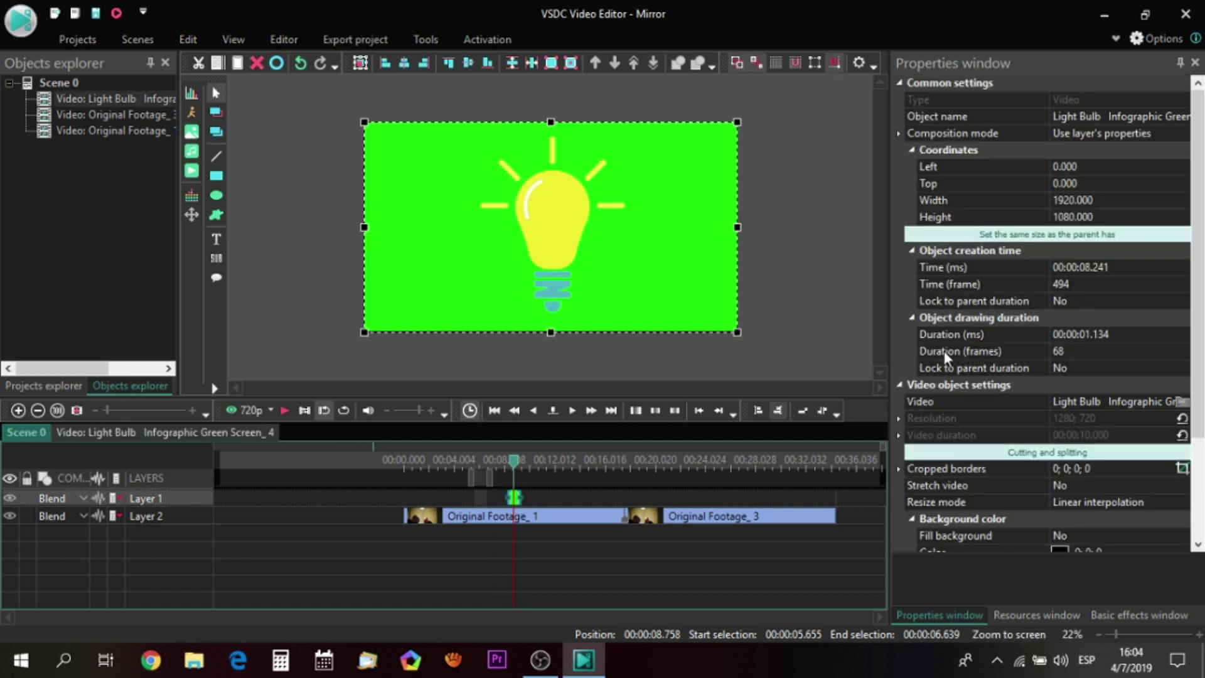
{"action": "left_click", "coordinate": [1087, 351]}
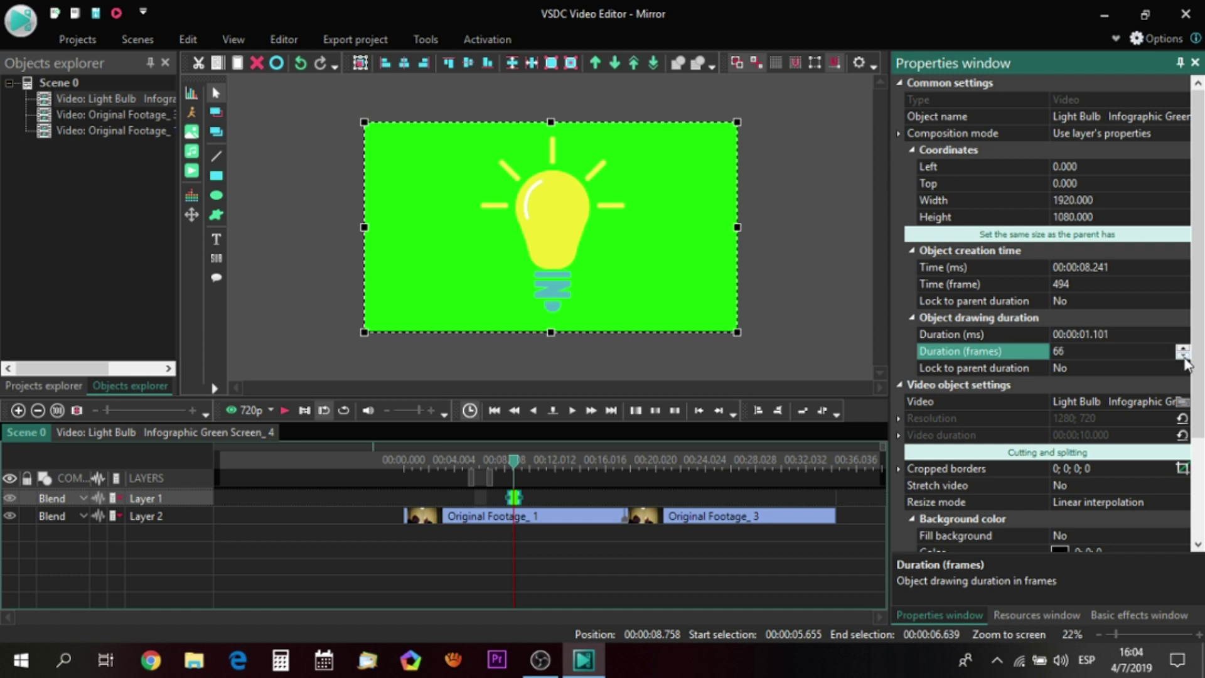
{"action": "left_click", "coordinate": [1184, 356]}
{"action": "left_click", "coordinate": [1183, 356]}
{"action": "left_click", "coordinate": [551, 547]}
{"action": "left_click", "coordinate": [496, 460]}
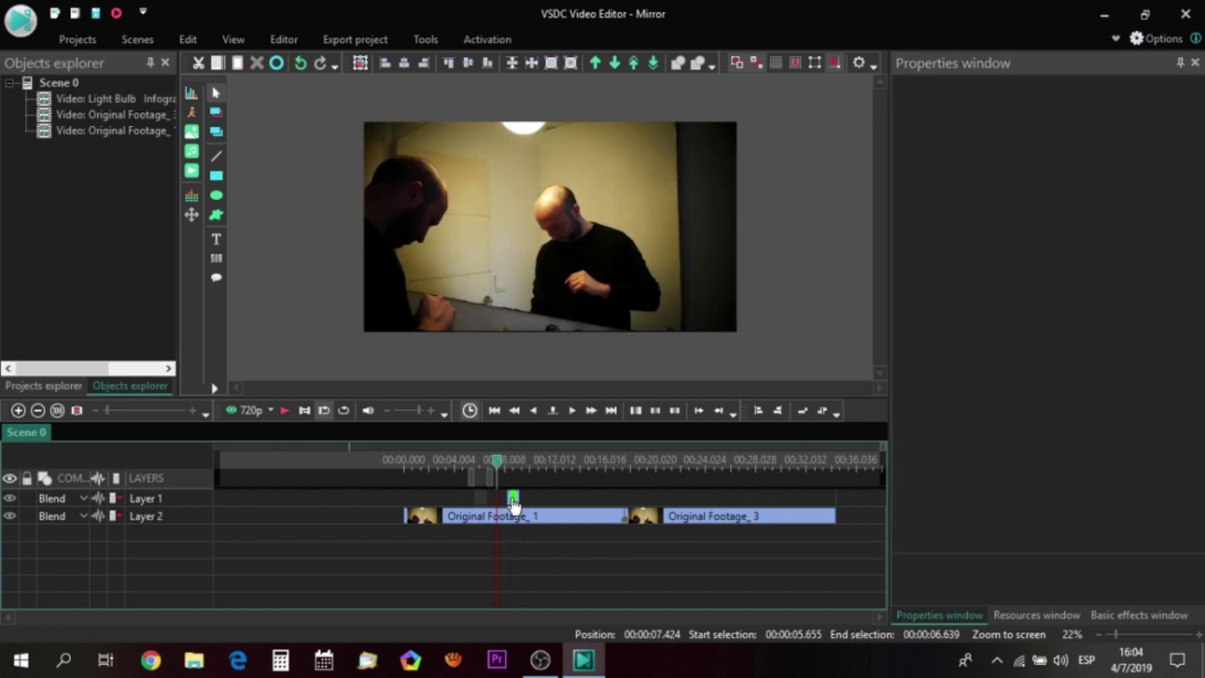
Scale the light bulb clip down to about 427 × 295 and place it above the mirrored man's head at Left 900, Top 0.
{"action": "left_click", "coordinate": [514, 499]}
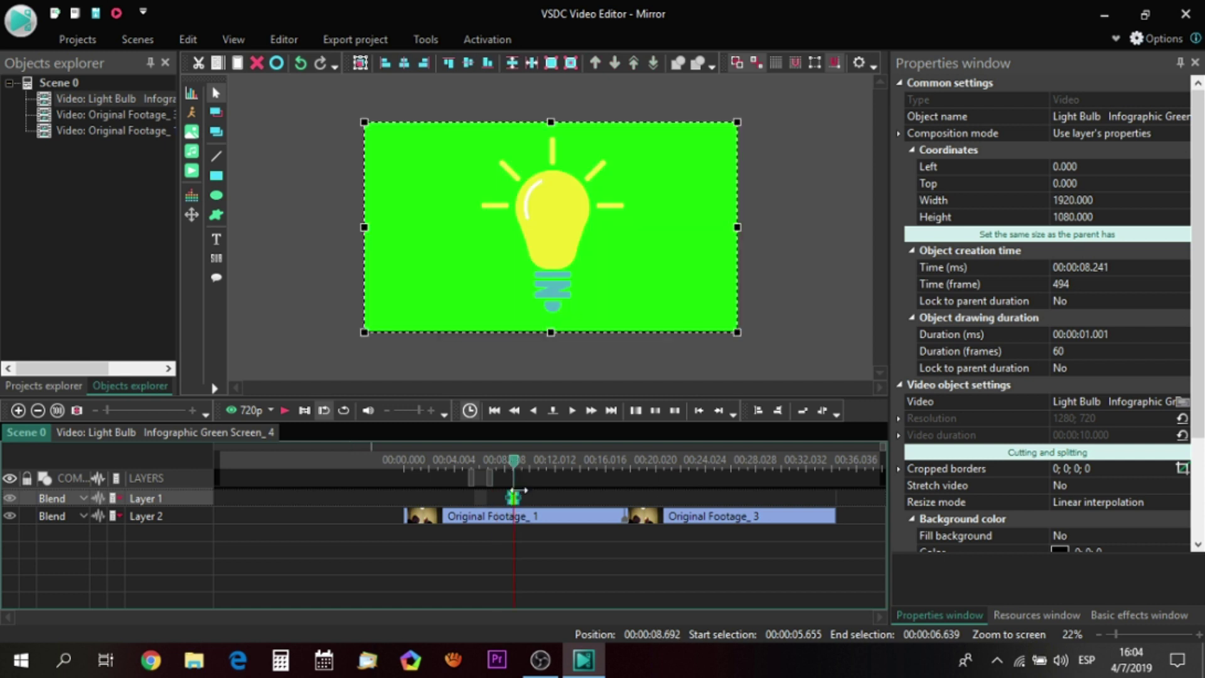
{"action": "left_click_drag", "start_coordinate": [363, 334], "coordinate": [640, 189]}
{"action": "left_click_drag", "start_coordinate": [715, 179], "coordinate": [623, 181]}
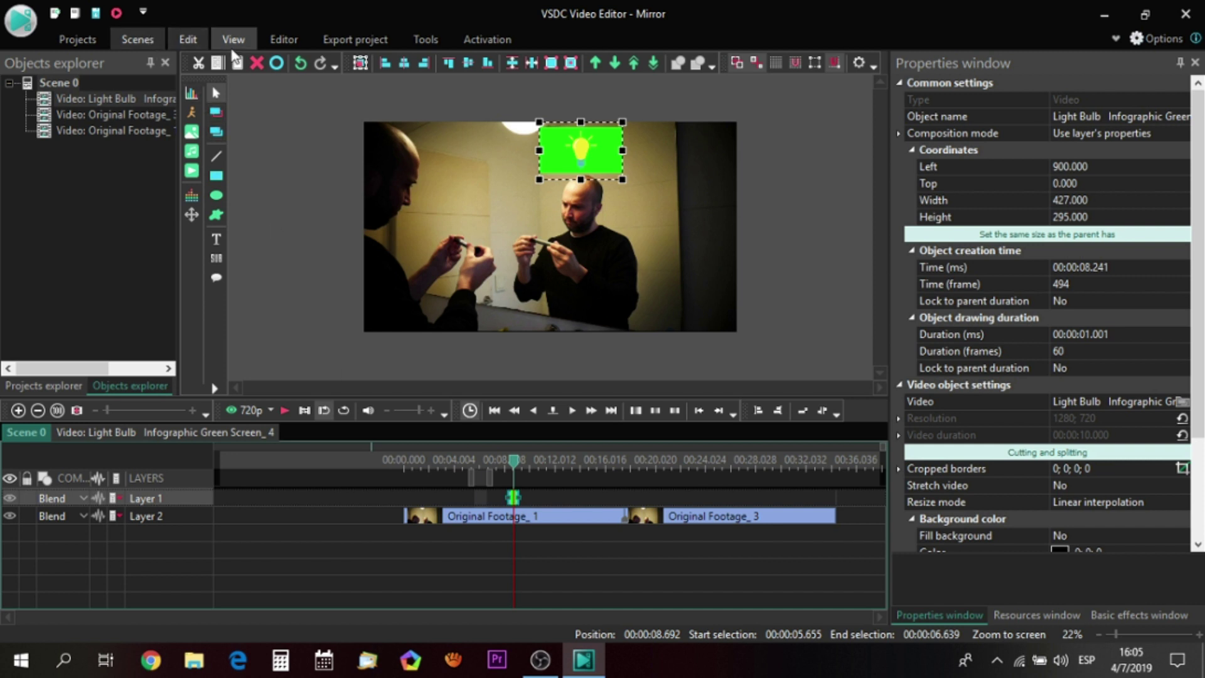
Apply the Background remover effect to the light bulb clip from the cursor position on a new layer, and preview Scene 0.
{"action": "left_click", "coordinate": [284, 39]}
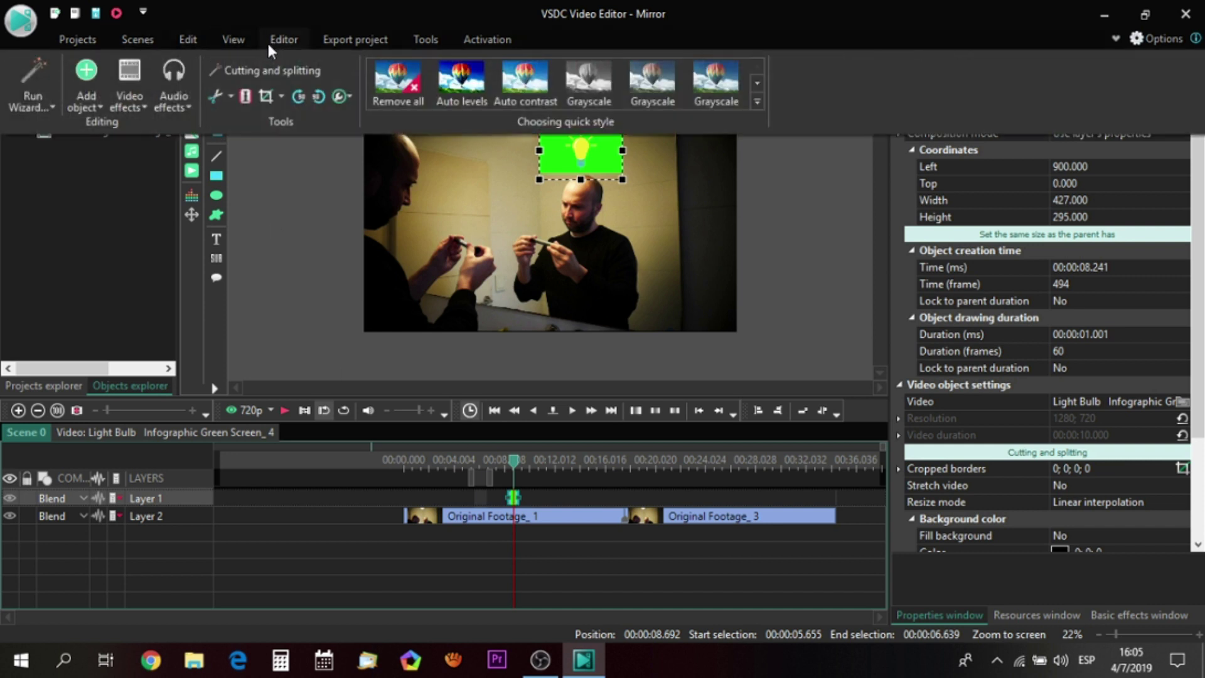
{"action": "left_click", "coordinate": [138, 99]}
{"action": "mouse_move", "coordinate": [209, 220]}
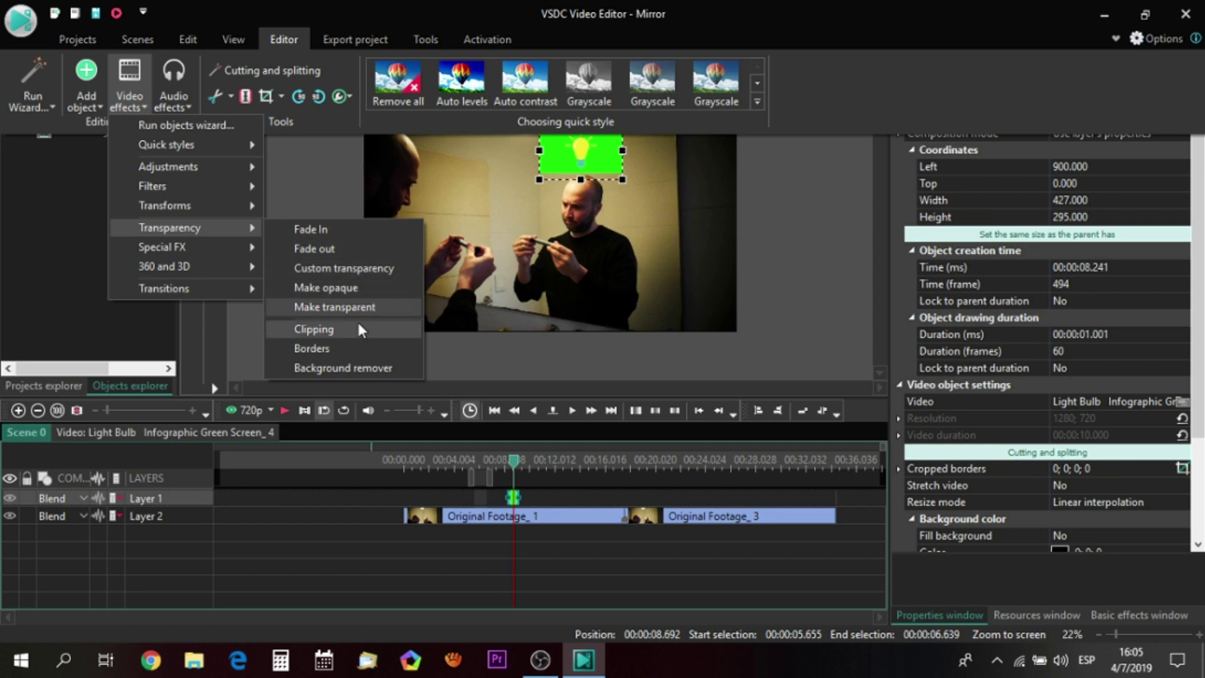
{"action": "left_click", "coordinate": [354, 366]}
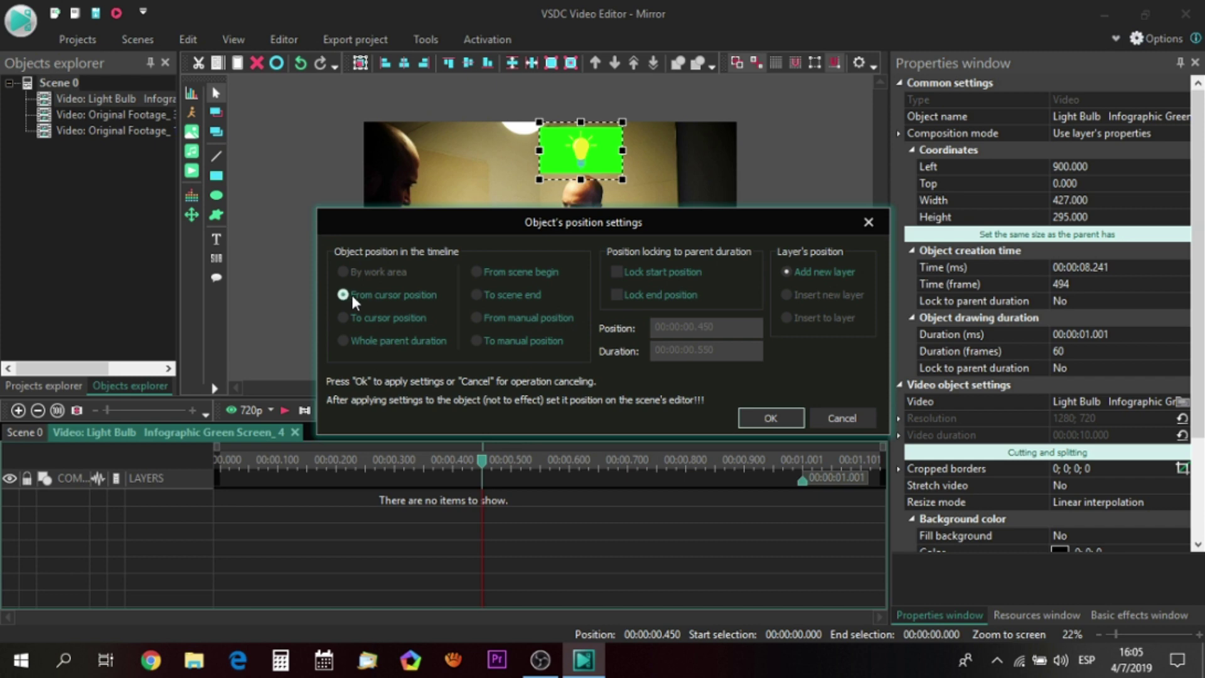
{"action": "left_click", "coordinate": [768, 417]}
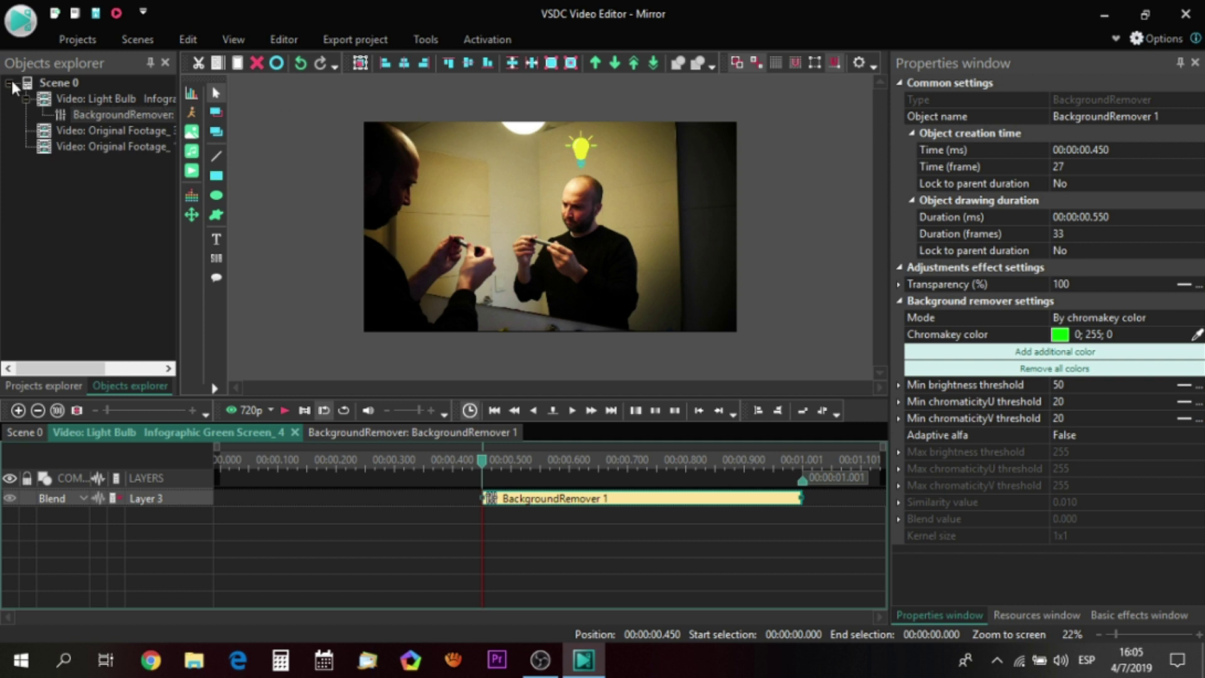
{"action": "double_click", "coordinate": [51, 85]}
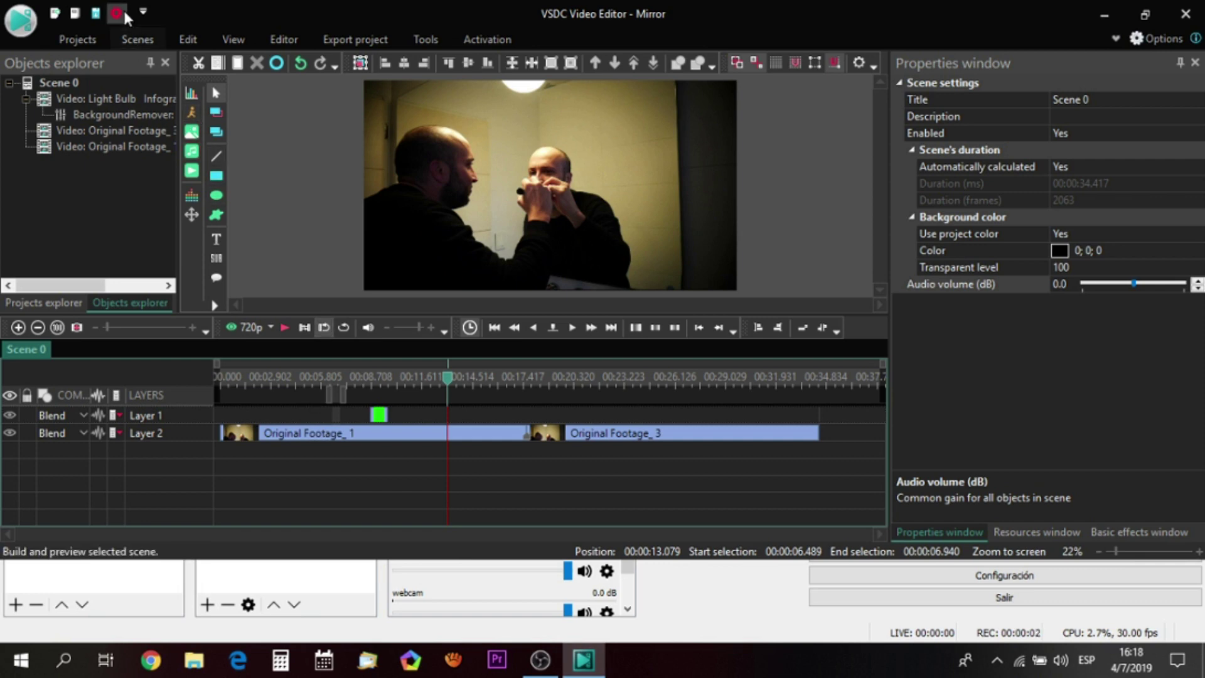
{"action": "left_click", "coordinate": [118, 13]}
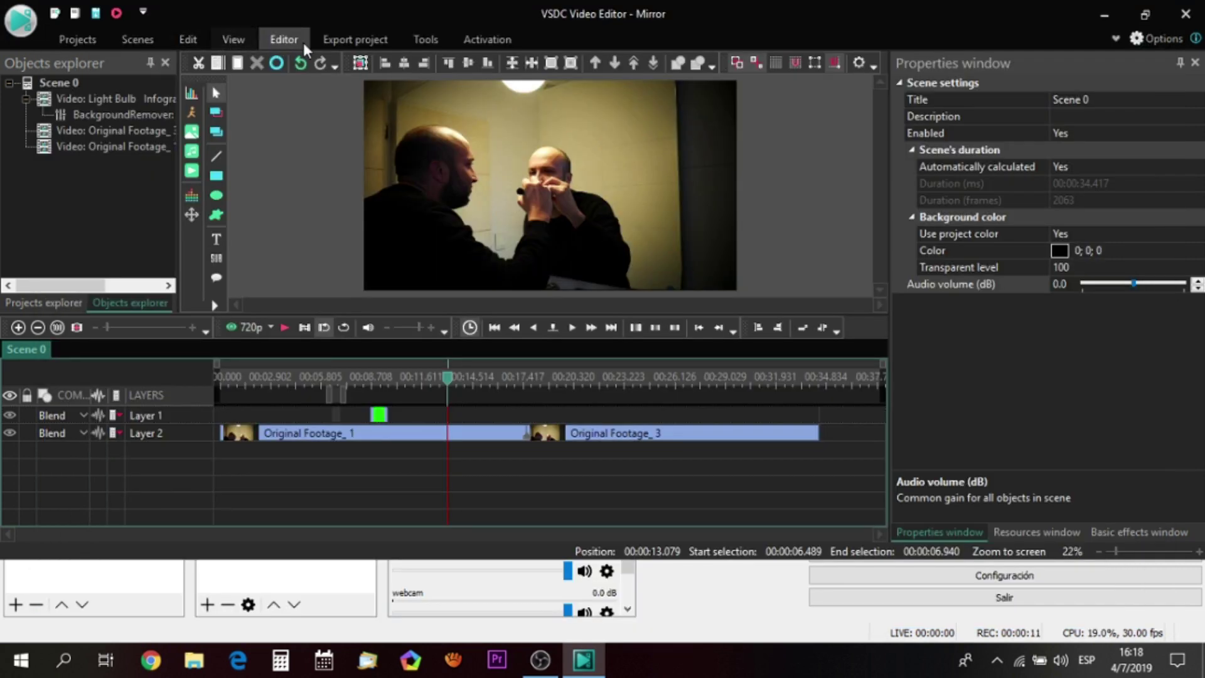
Export the project to MOV with the profile Highest Quality - Video: H264/AVC; Audio: AAC - 256 kbps.
{"action": "left_click", "coordinate": [347, 39]}
{"action": "left_click", "coordinate": [1123, 39]}
{"action": "left_click", "coordinate": [1114, 39]}
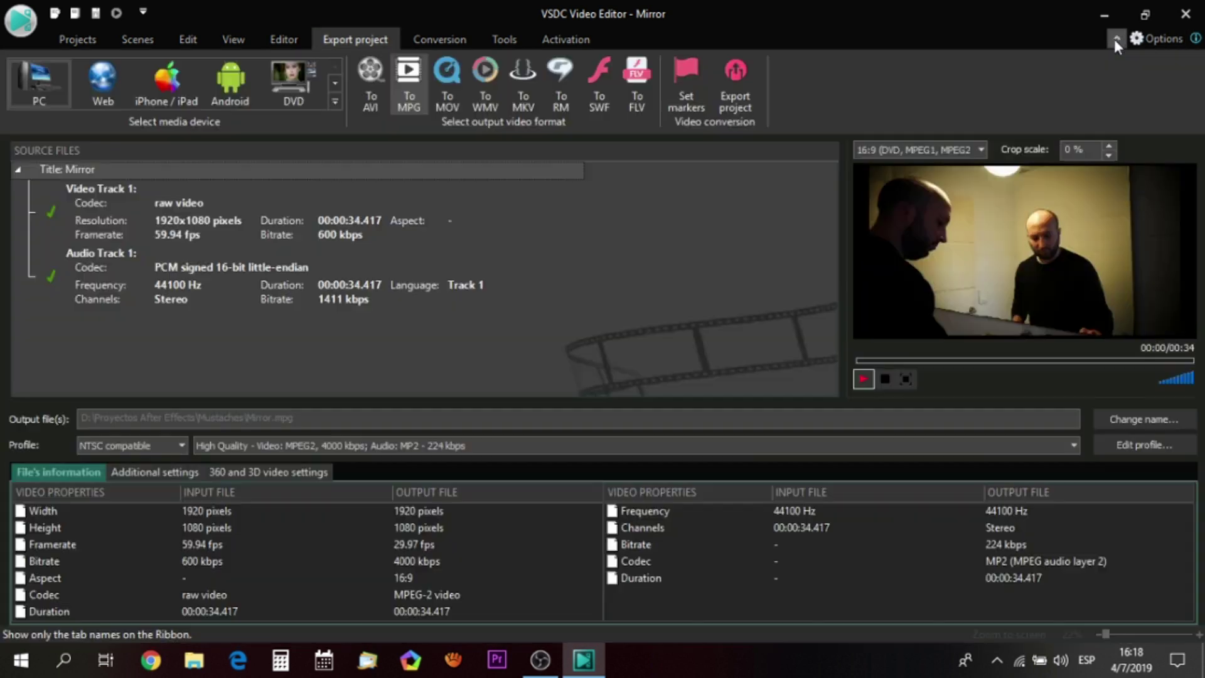
{"action": "left_click", "coordinate": [459, 89]}
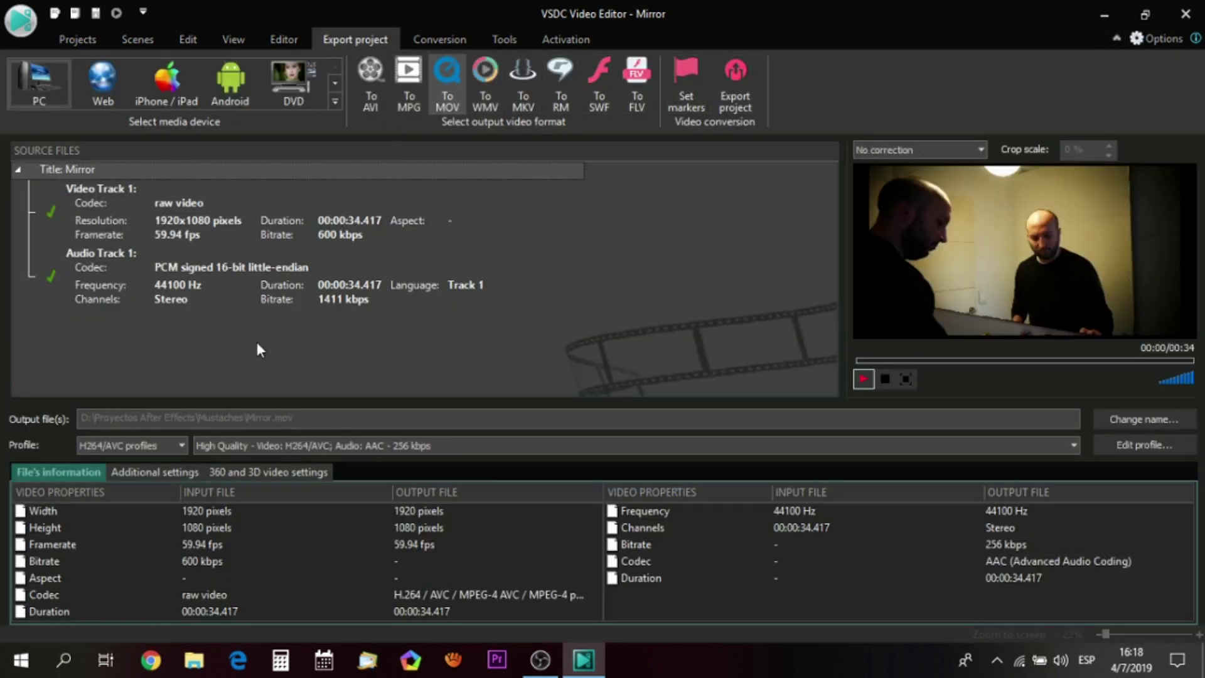
{"action": "left_click", "coordinate": [224, 449]}
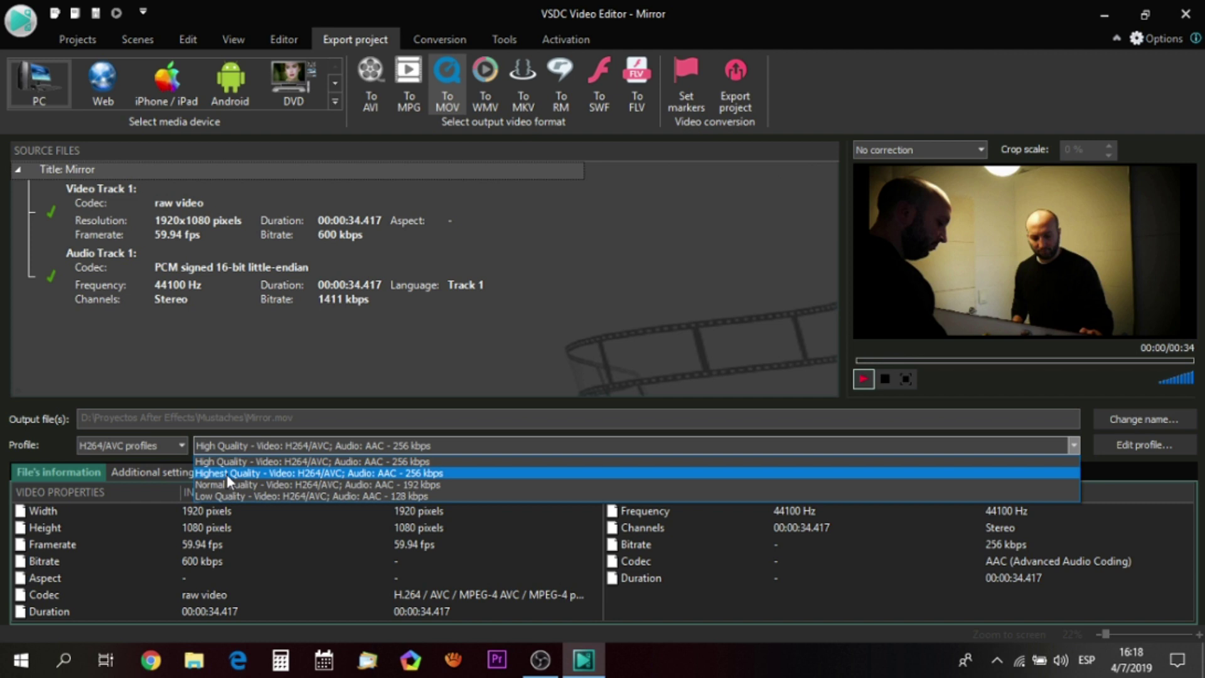
{"action": "left_click", "coordinate": [227, 473]}
{"action": "left_click", "coordinate": [735, 78]}
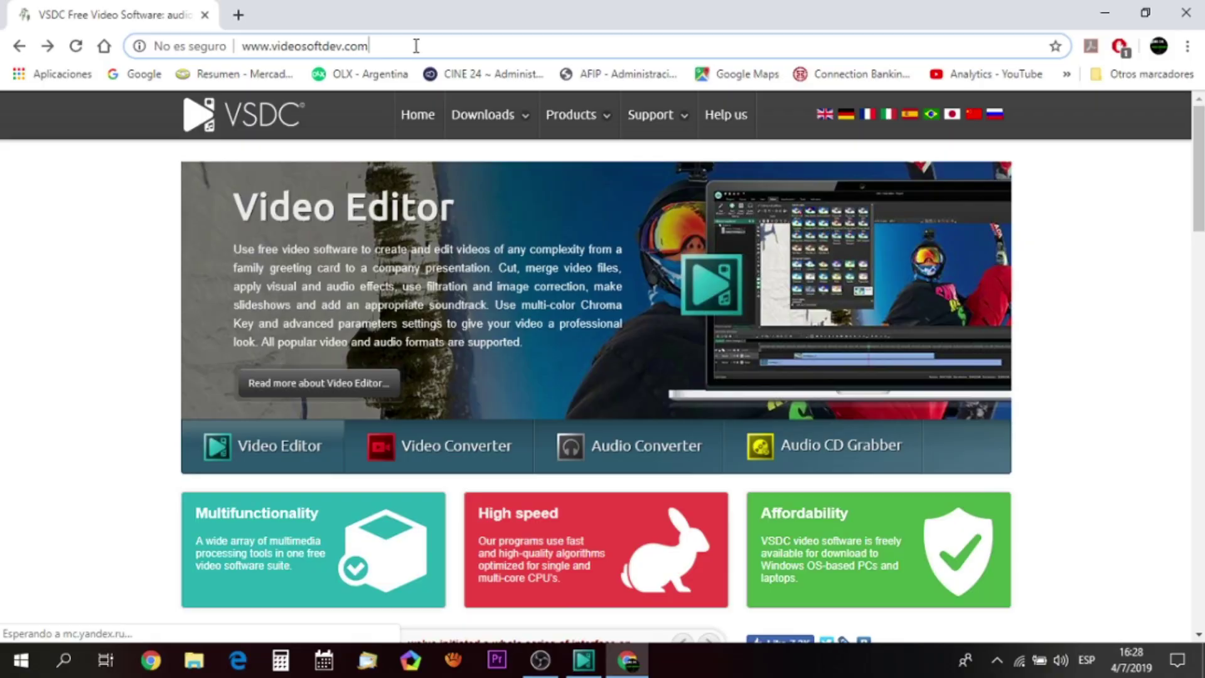
{"action": "left_click_drag", "start_coordinate": [417, 46], "coordinate": [274, 44]}
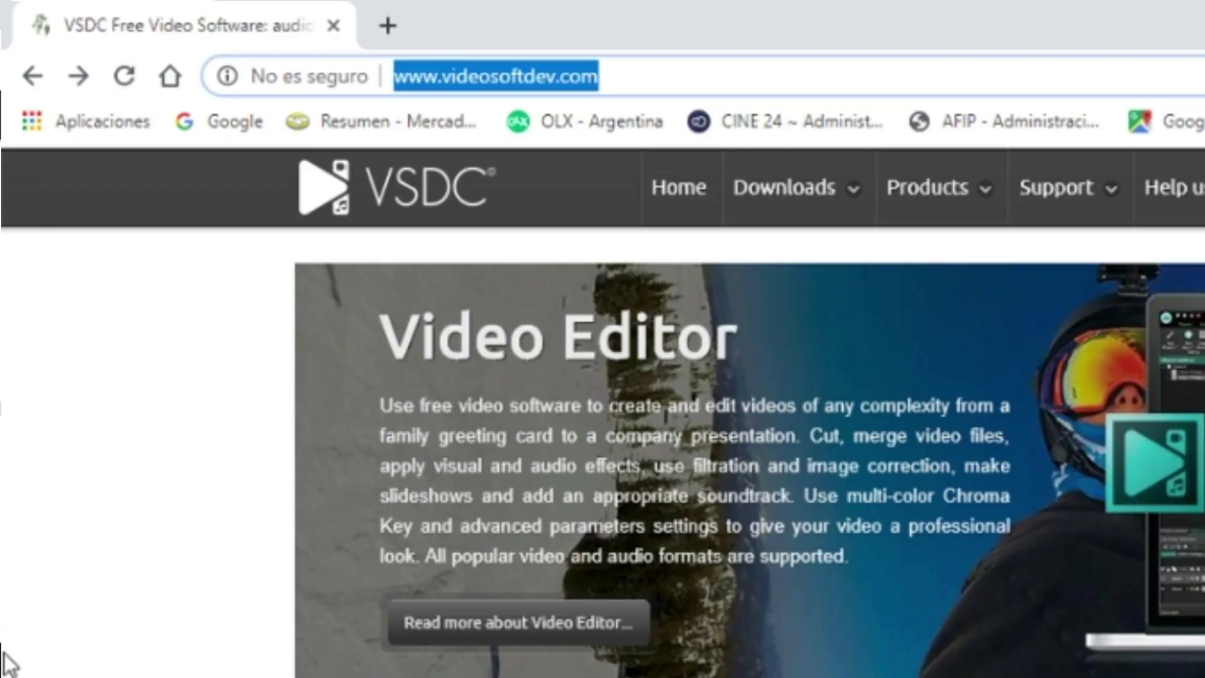
{"action": "mouse_move", "coordinate": [980, 194]}
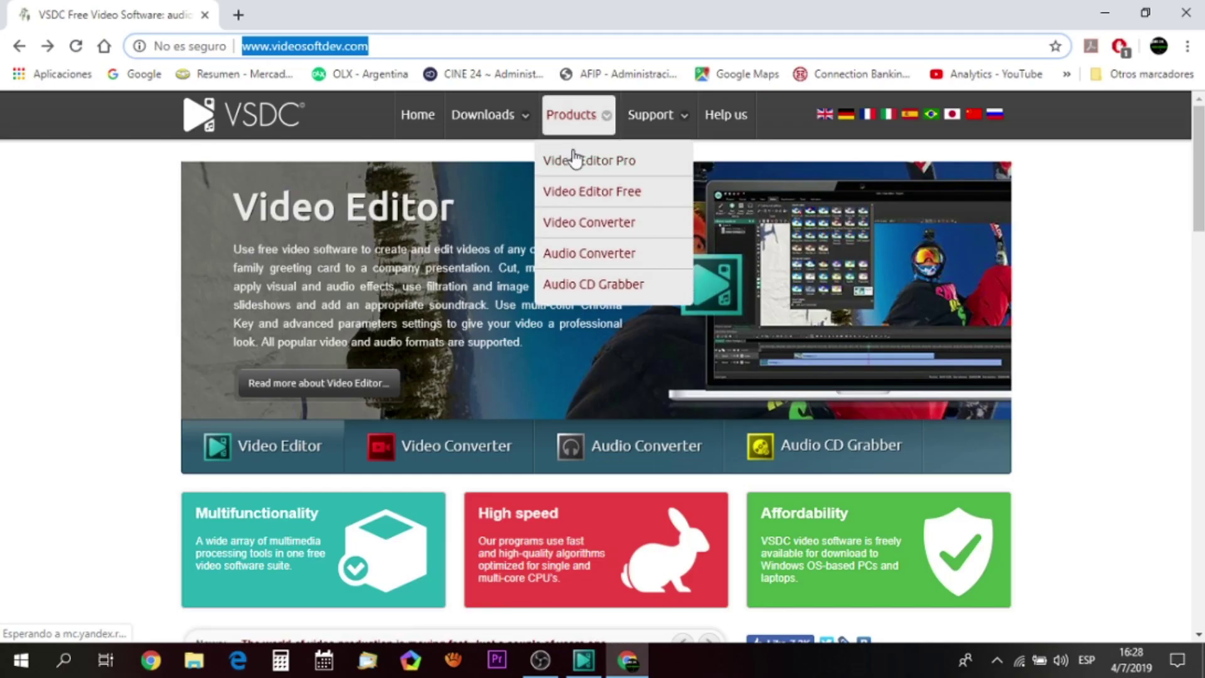
{"action": "left_click", "coordinate": [578, 196]}
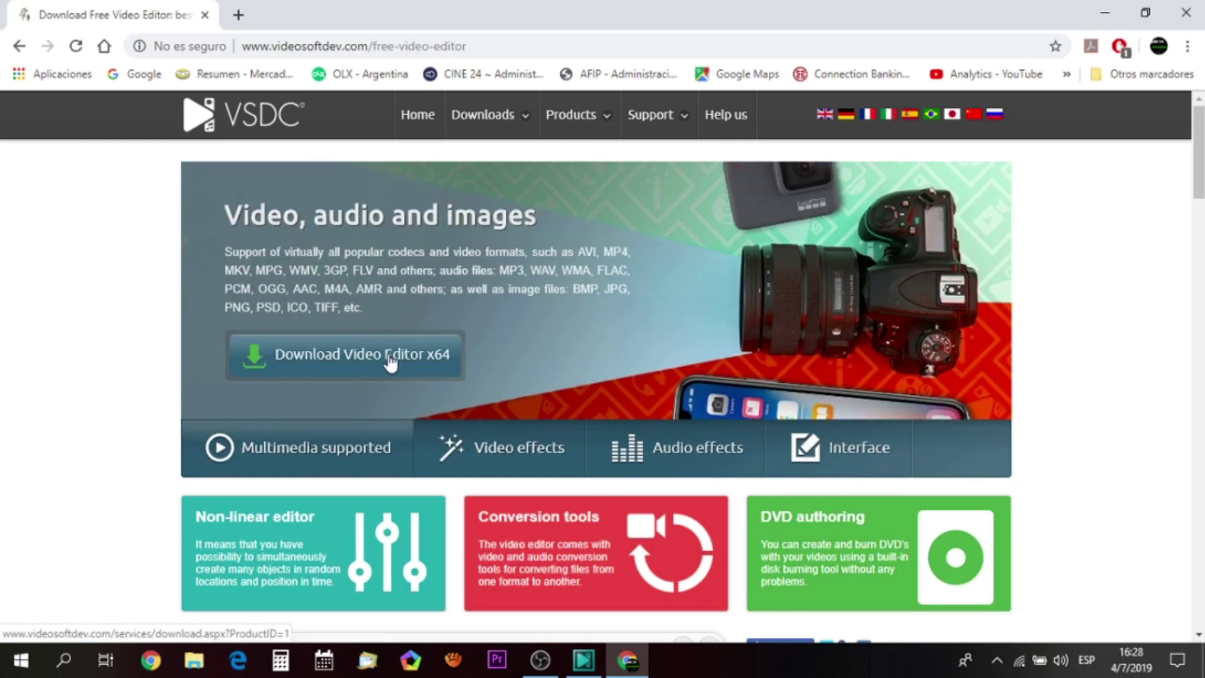
{"action": "left_click", "coordinate": [390, 361]}
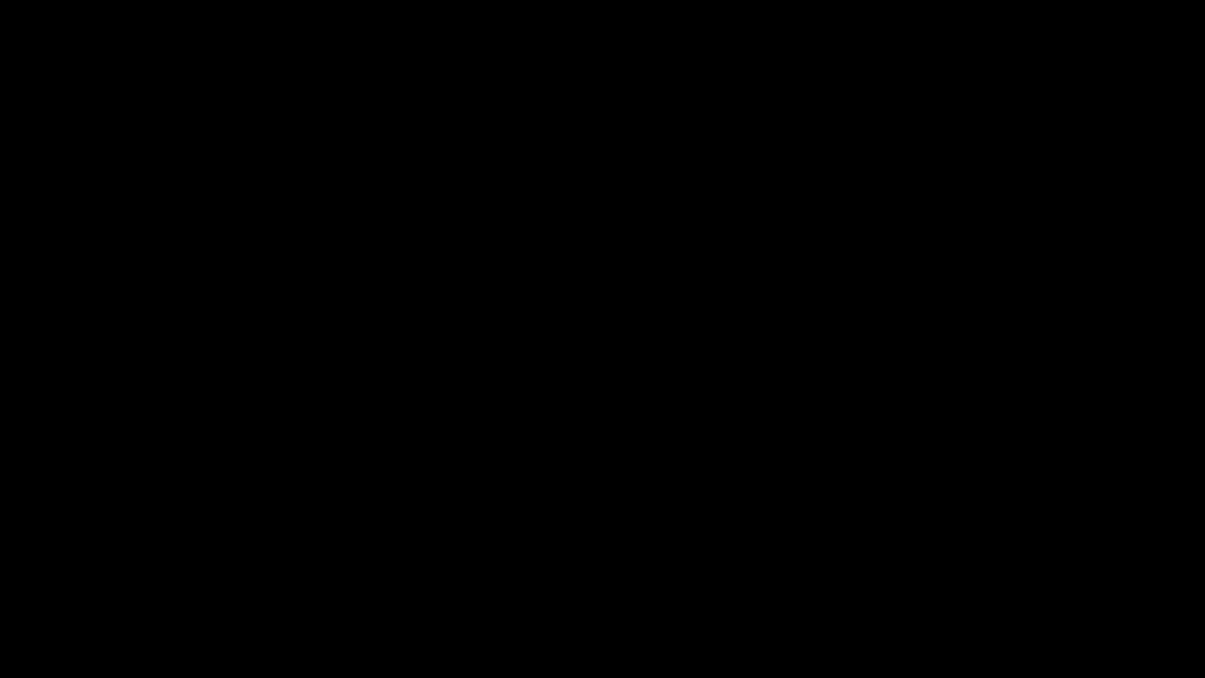